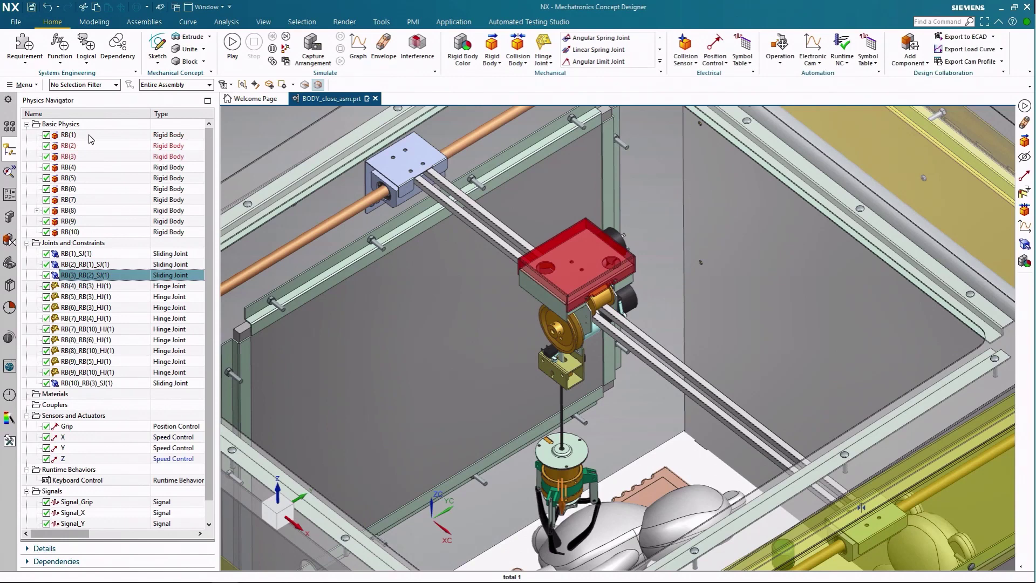
# Step: Review the sliding and hinge joints below RB(3)_RB(2)_SJ(1) in the Physics Navigator to see which rigid bodies each one connects
pyautogui.press('Down')
pyautogui.press('Down')
pyautogui.press('Down')
pyautogui.press('Down')
pyautogui.press('Down')
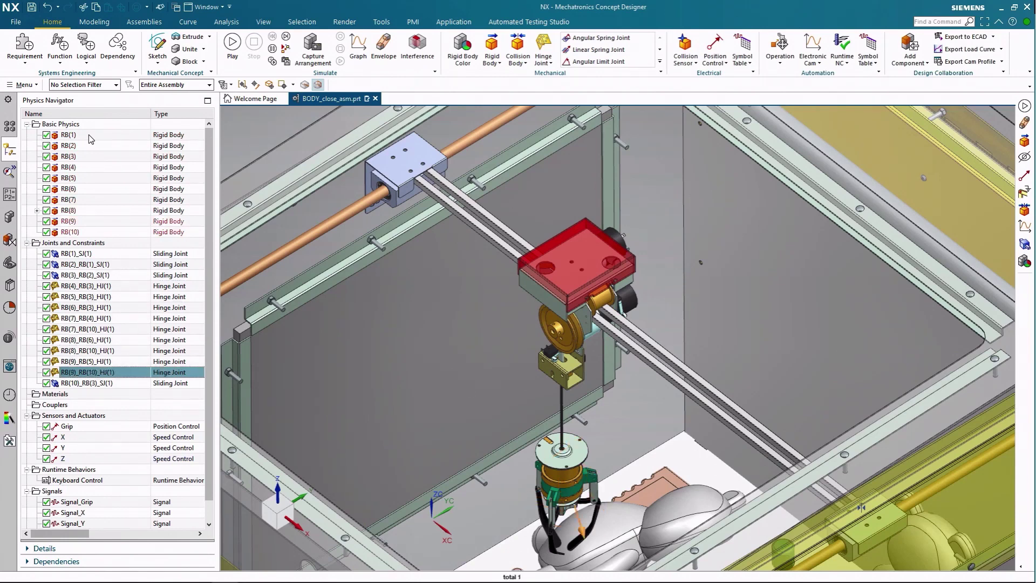
pyautogui.press('Down')
pyautogui.press('Down')
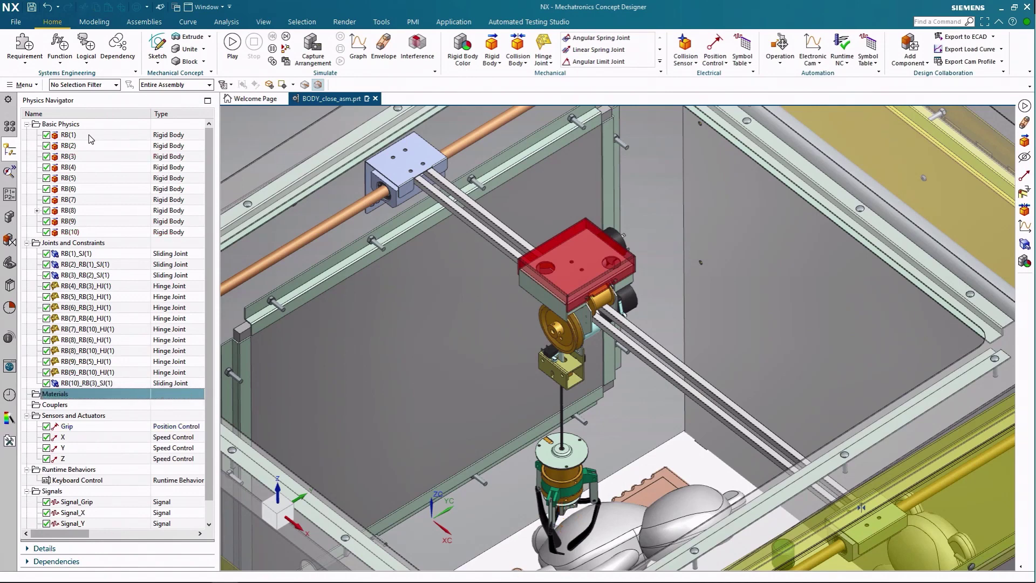
# Step: Review the Grip position control and the X, Y and Z speed controls to see which joints they drive
pyautogui.click(92, 430)
pyautogui.press('Down')
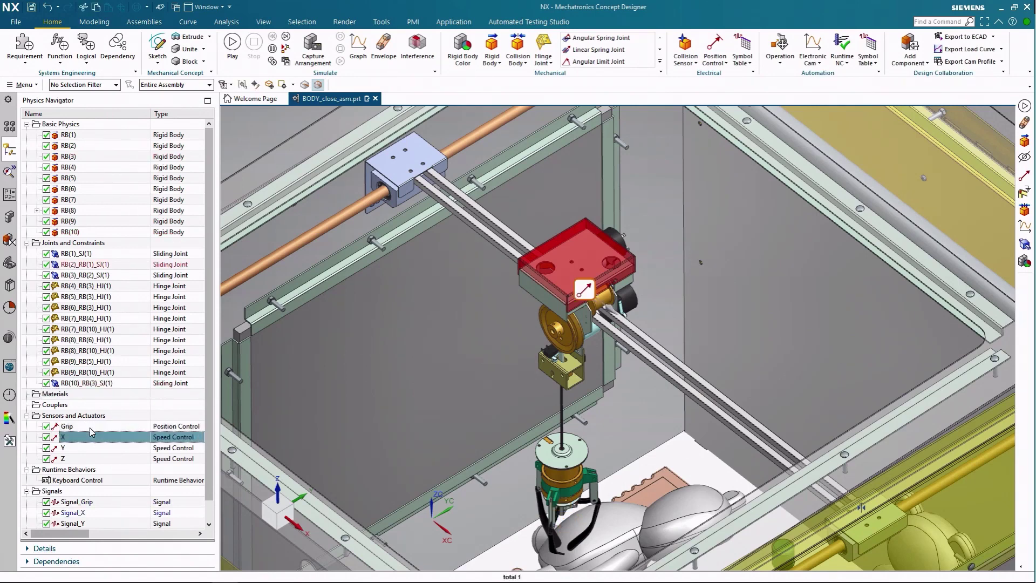
pyautogui.press('Down')
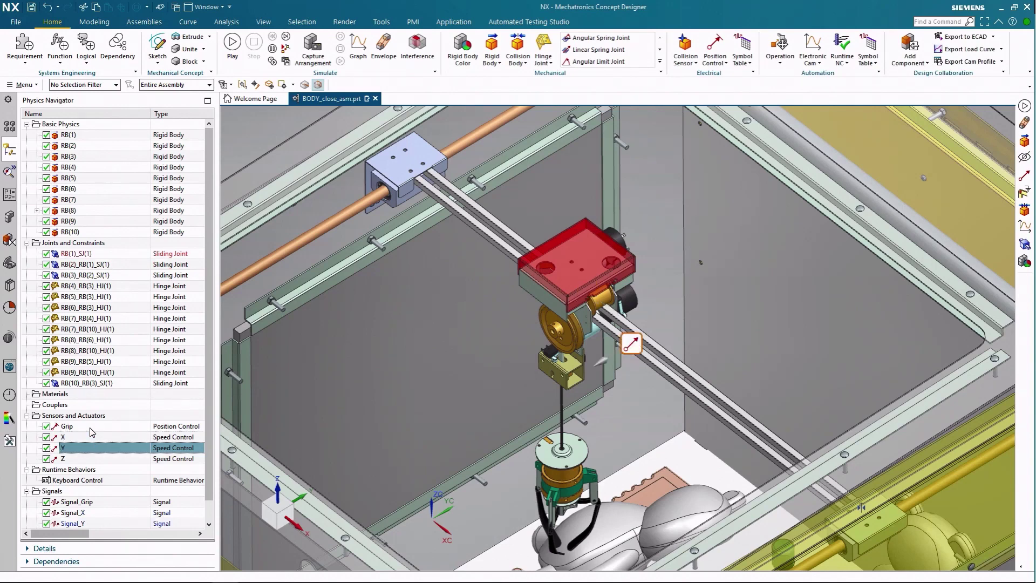
pyautogui.press('Down')
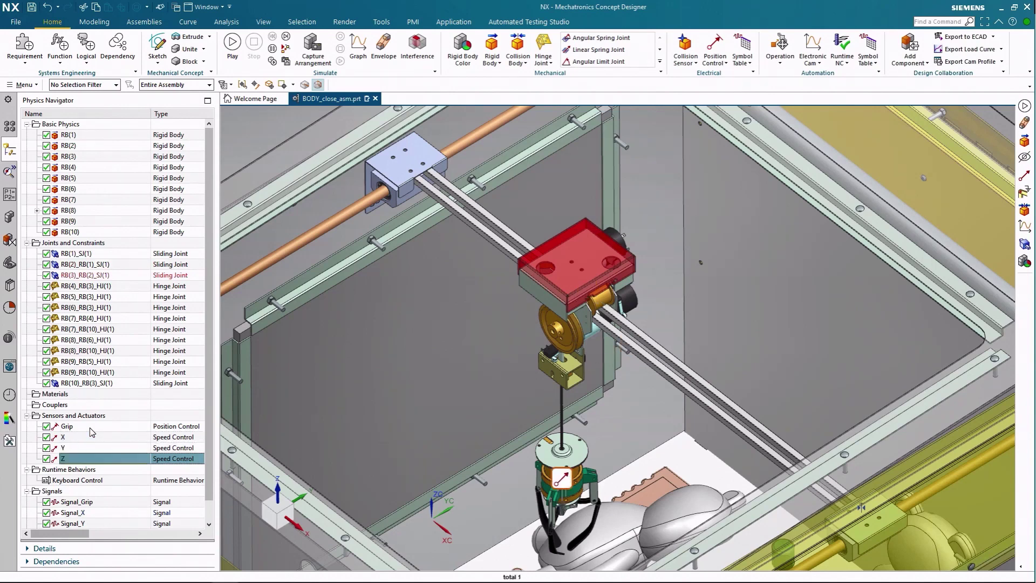
pyautogui.scroll(-1, 92, 432)
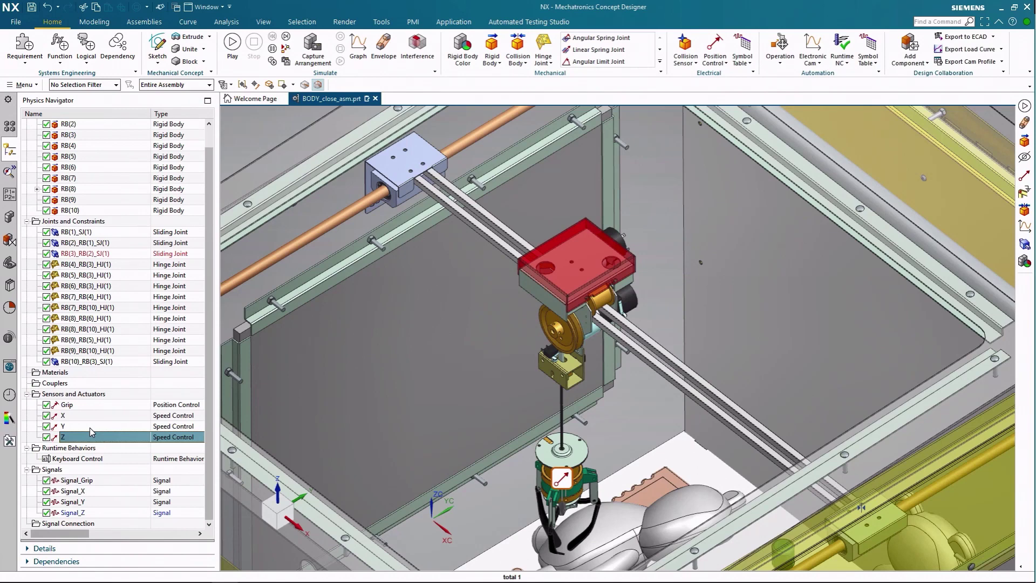
# Step: Open the Keyboard Control runtime behavior, enlarge its dialog, and inspect the Signal_X, Signal_Y, Signal_Z and Signal_Grip properties
pyautogui.click(90, 460)
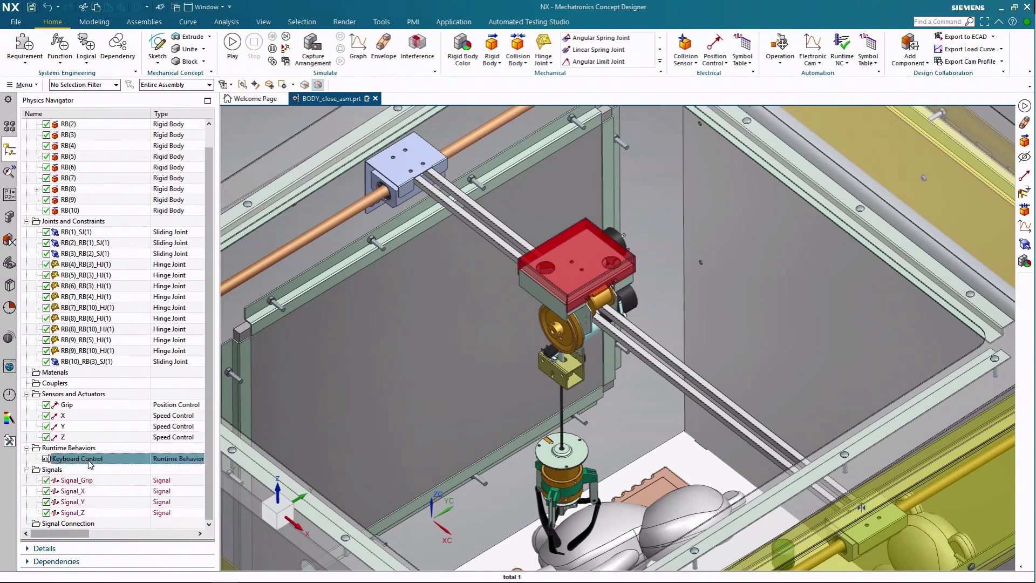
pyautogui.doubleClick(90, 459)
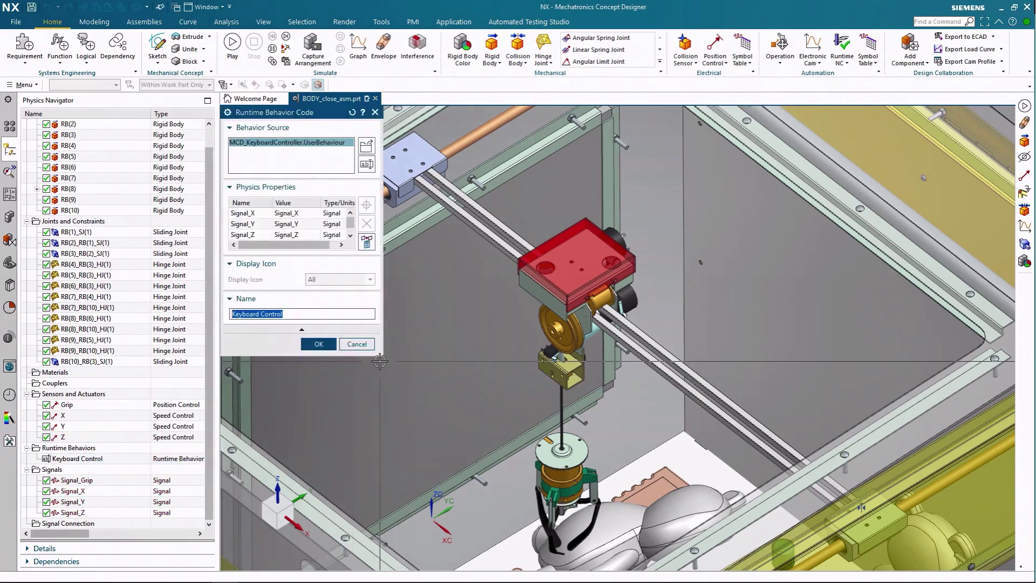
pyautogui.moveTo(384, 356); pyautogui.dragTo(492, 454)
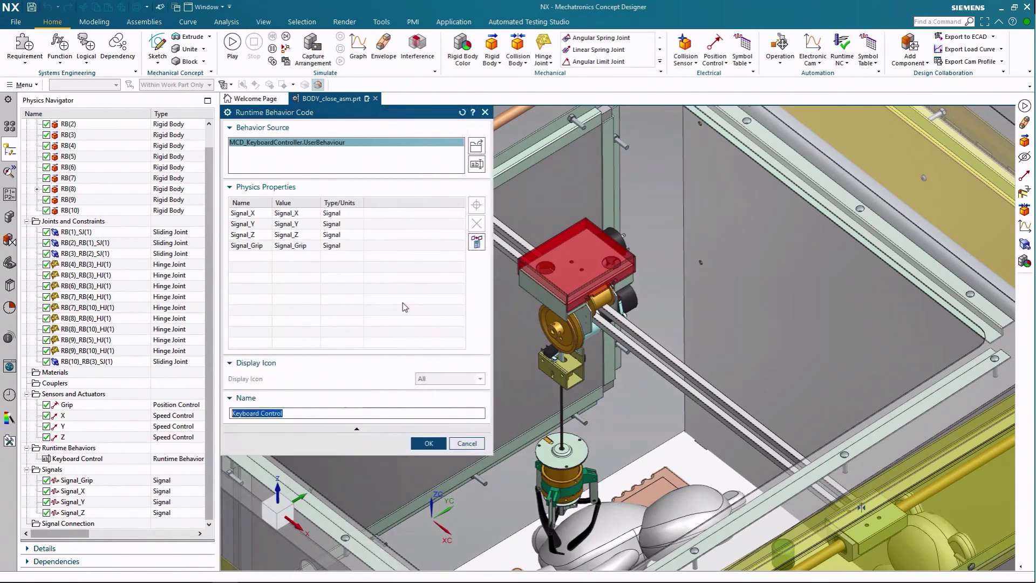
pyautogui.click(252, 216)
pyautogui.click(254, 227)
pyautogui.click(256, 236)
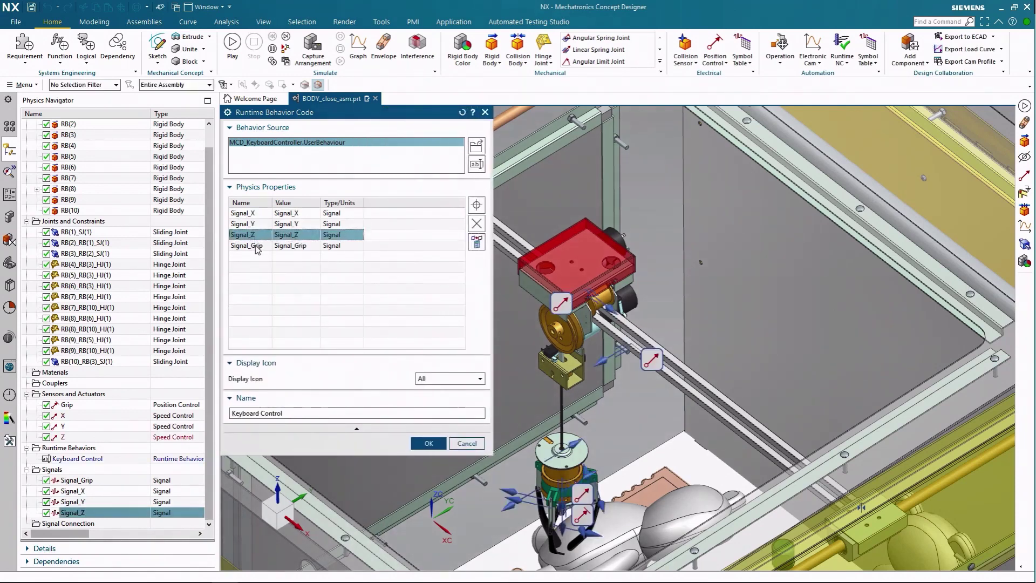
pyautogui.click(256, 247)
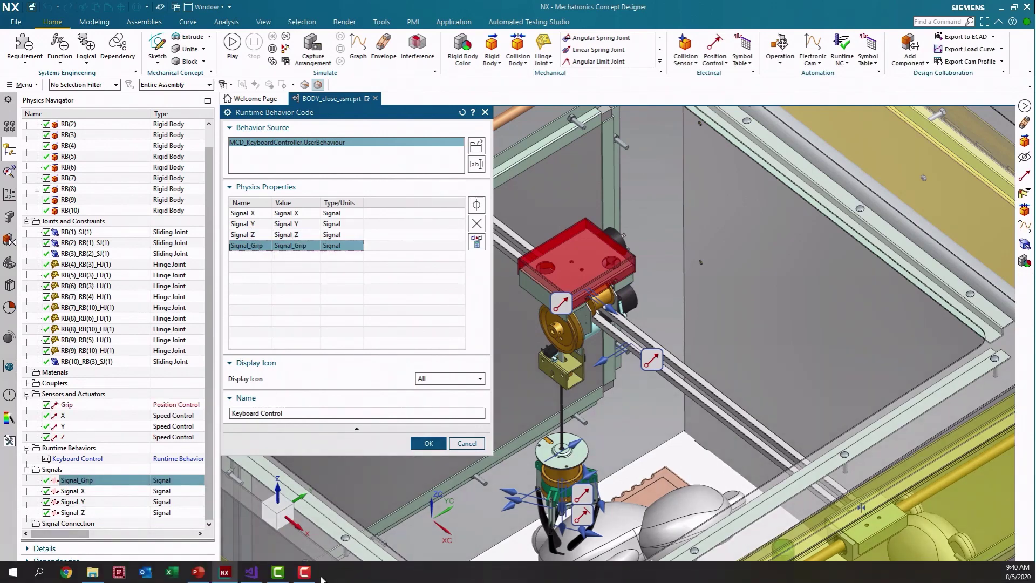
# Step: Switch to Visual Studio and examine the MCDSignal declarations and the signal connections in the Define method of Program.cs
pyautogui.click(256, 575)
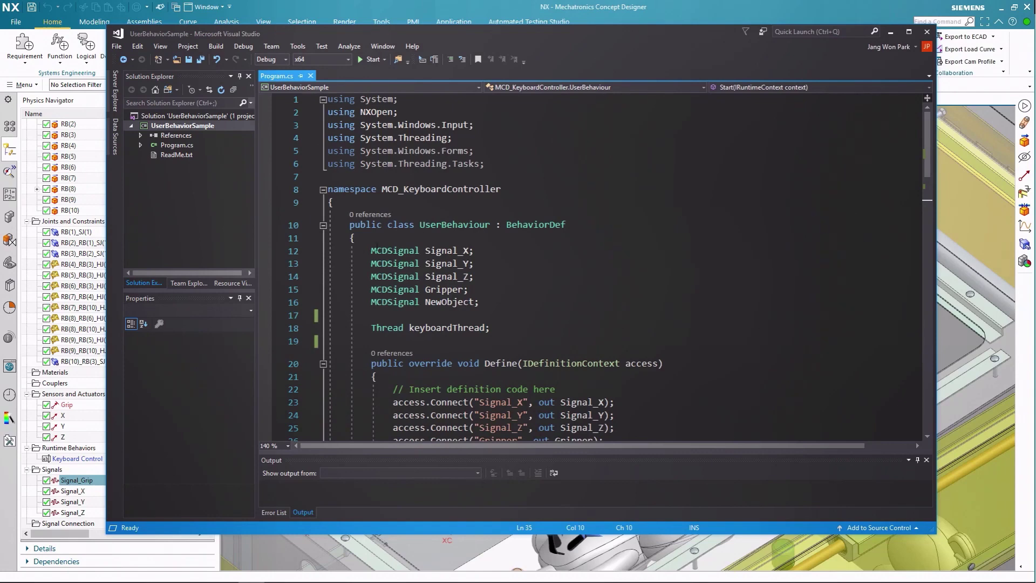
pyautogui.moveTo(371, 249); pyautogui.dragTo(480, 302)
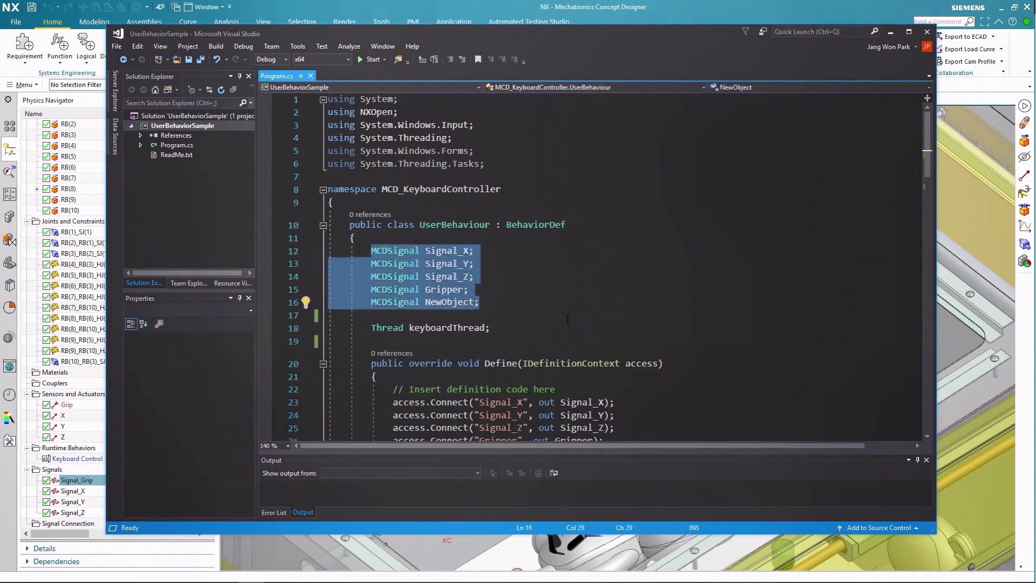
pyautogui.scroll(-1, 567, 318)
pyautogui.scroll(-3, 567, 318)
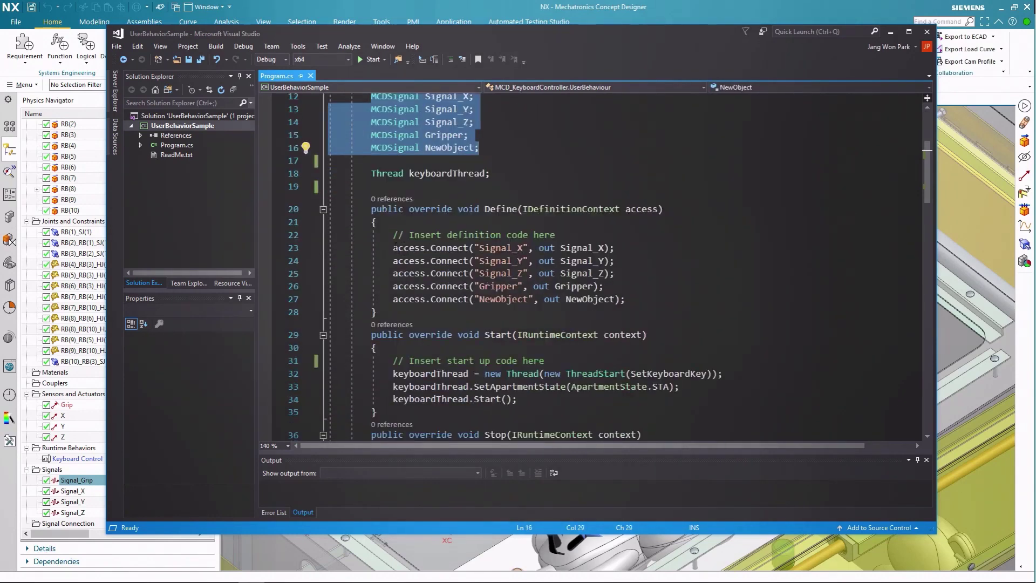
pyautogui.moveTo(393, 235); pyautogui.dragTo(638, 302)
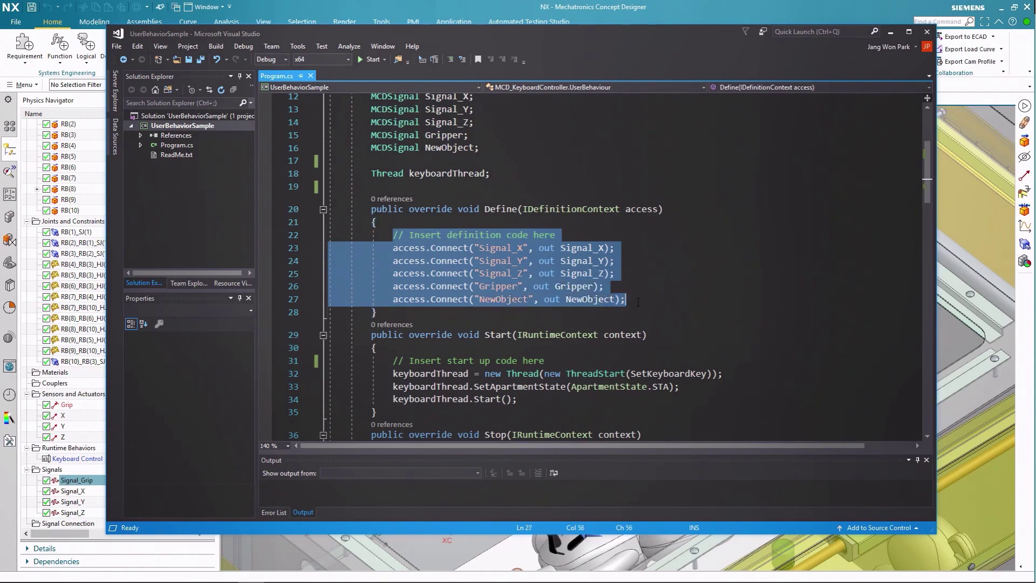
# Step: Examine the keyboard thread code in the Start method and the X and Y signal conditions in SetKeyboardKey
pyautogui.scroll(-3, 589, 327)
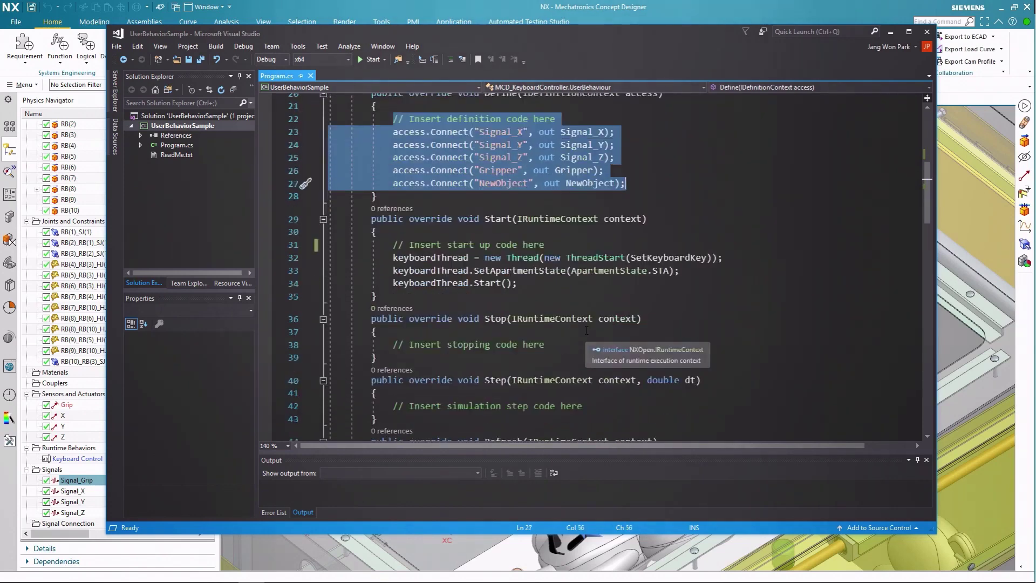
pyautogui.click(511, 219)
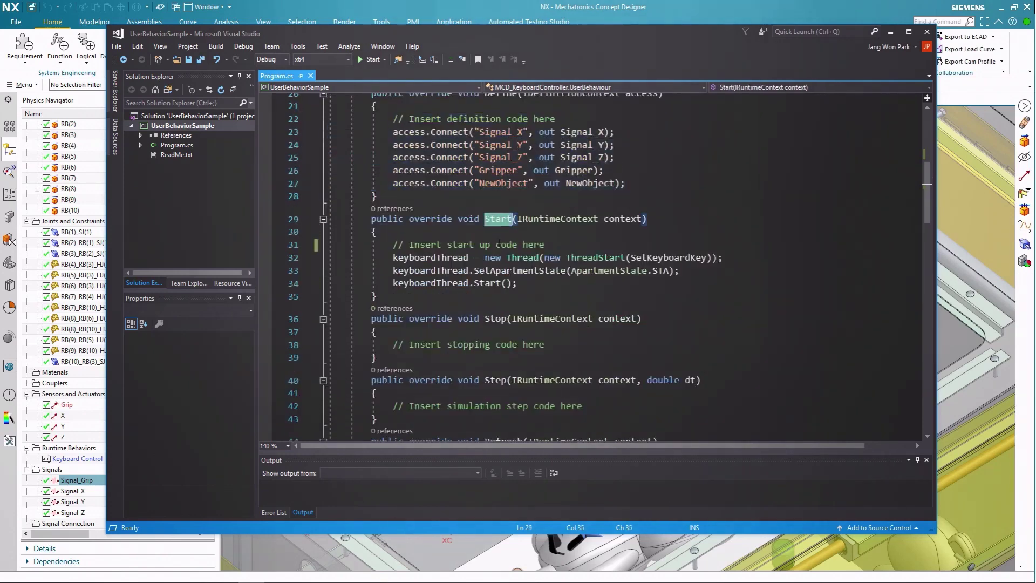
pyautogui.moveTo(393, 258); pyautogui.dragTo(526, 286)
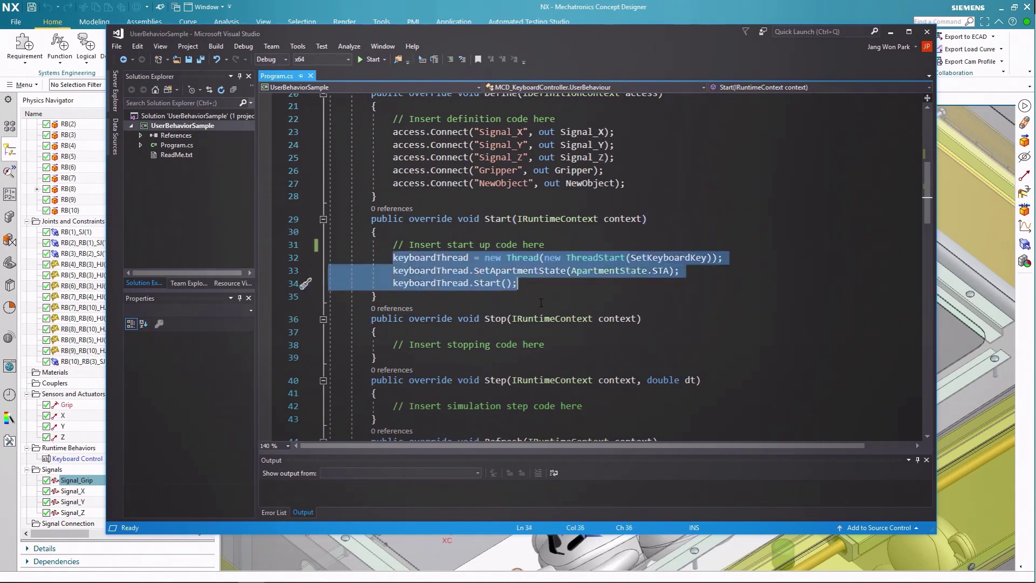
pyautogui.scroll(-5, 541, 302)
pyautogui.scroll(-5, 541, 303)
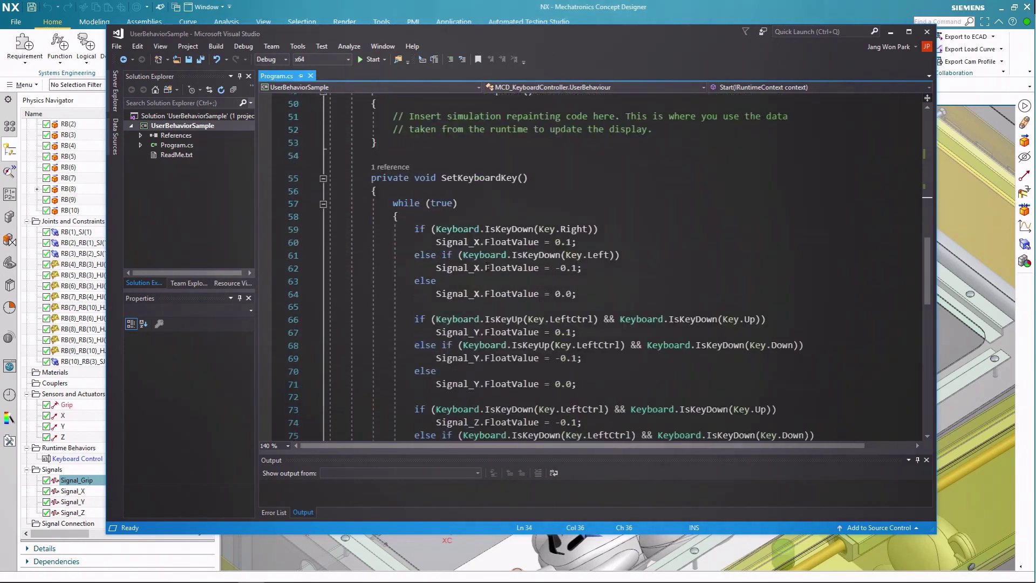
pyautogui.moveTo(414, 227); pyautogui.dragTo(615, 383)
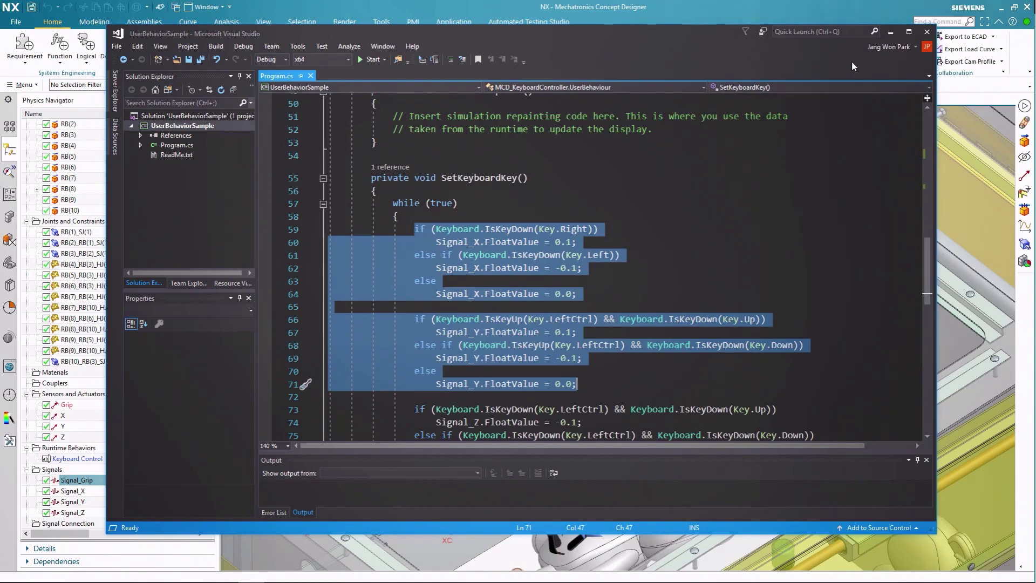
# Step: Return to NX, accept the Keyboard Control runtime behavior, and start the simulation
pyautogui.click(890, 32)
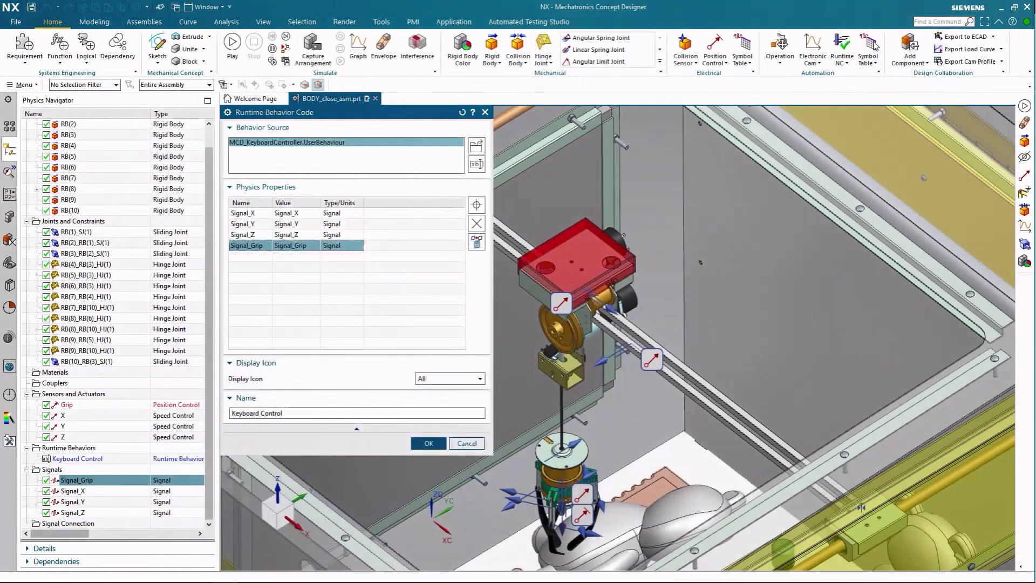
pyautogui.click(428, 443)
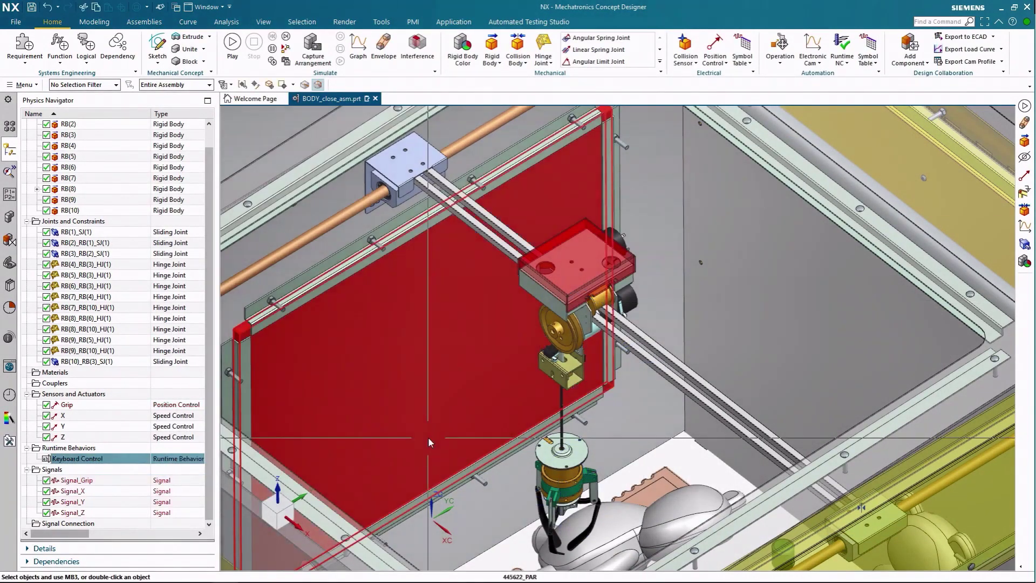
pyautogui.click(233, 46)
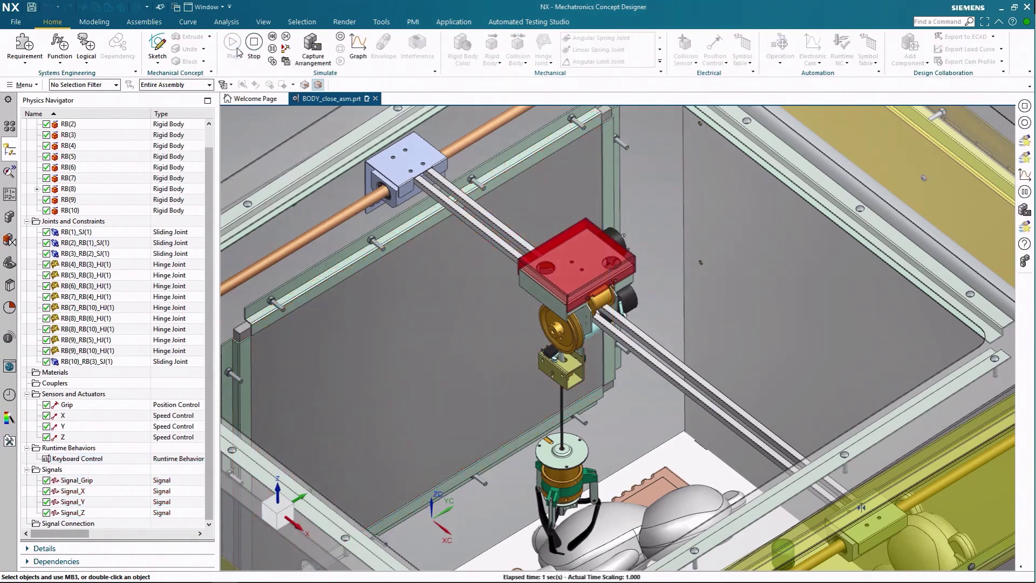
# Step: Jog the gantry back and forth along X, Y and Z in the running simulation and operate the gripper
pyautogui.press('Left')
pyautogui.press('Right')
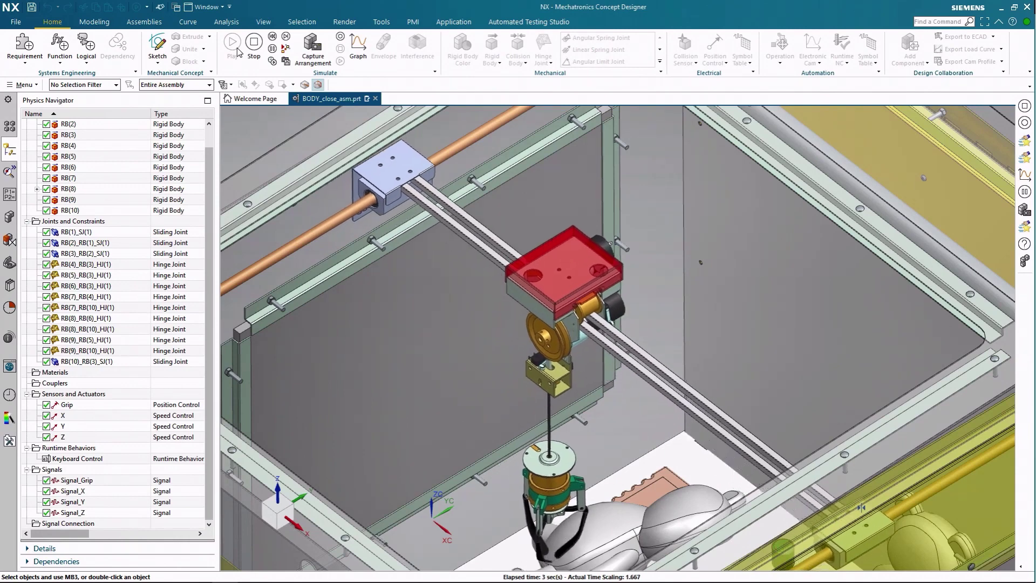
pyautogui.press('Up')
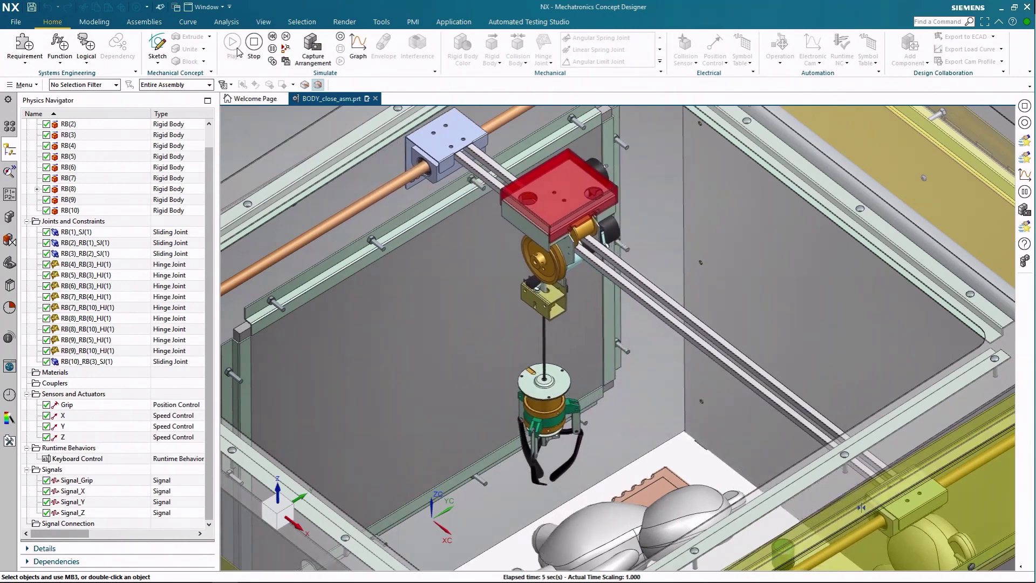
pyautogui.press('Down')
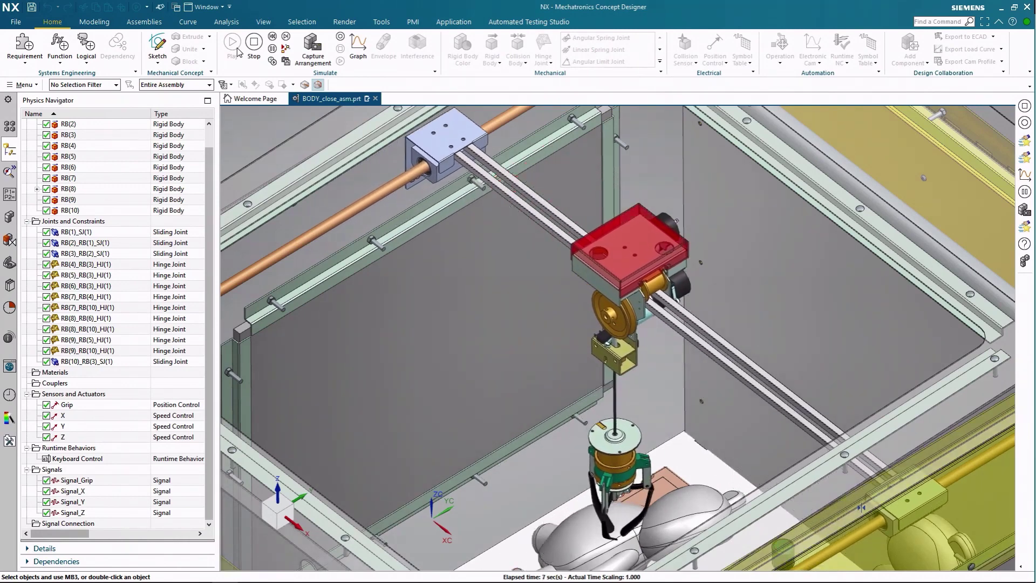
pyautogui.press('pageup')
pyautogui.press('pagedown')
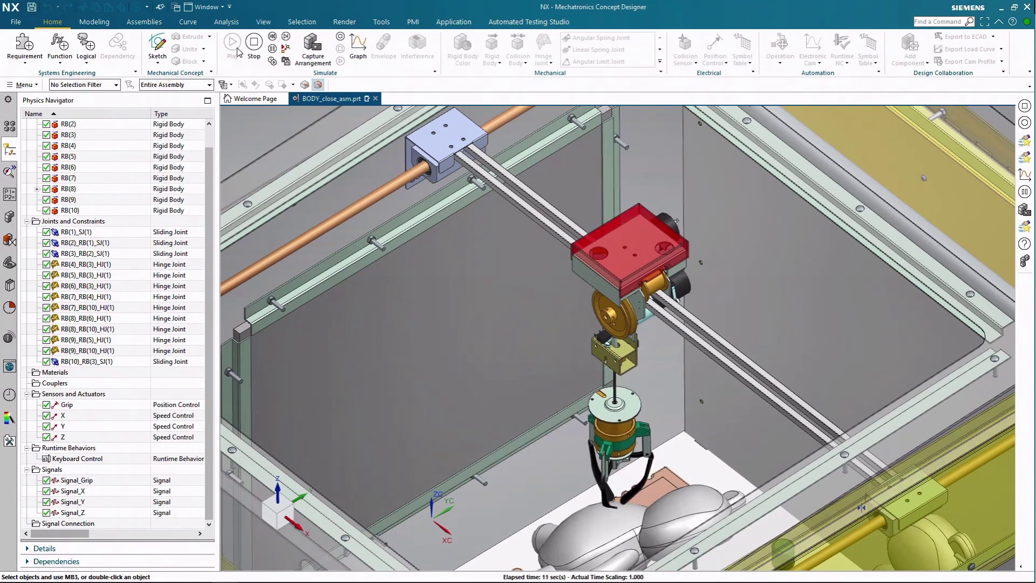
pyautogui.press('space')
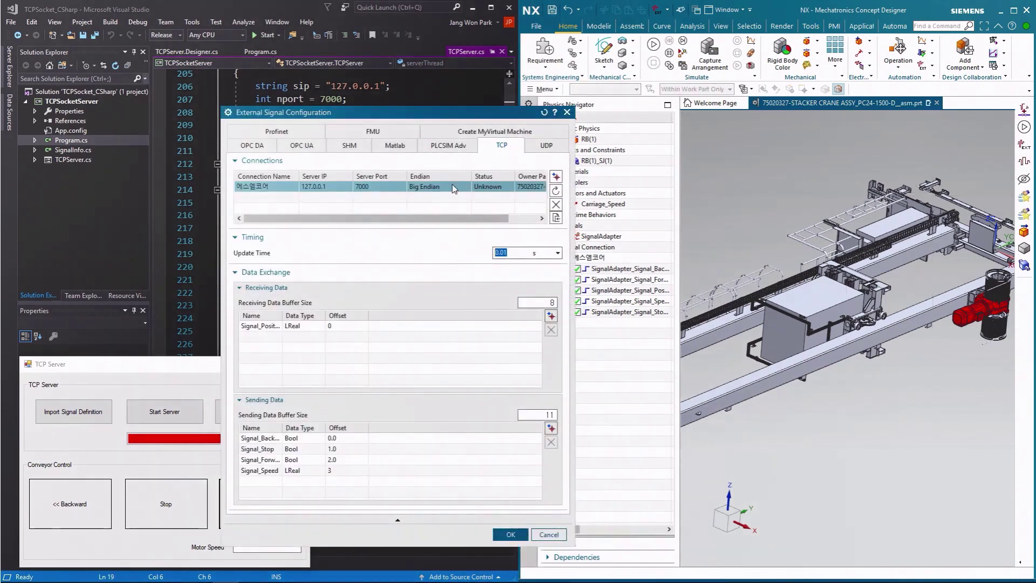
# Step: Accept the TCP external signal configuration for the stacker crane and confirm the TCP signal mapping
pyautogui.click(511, 534)
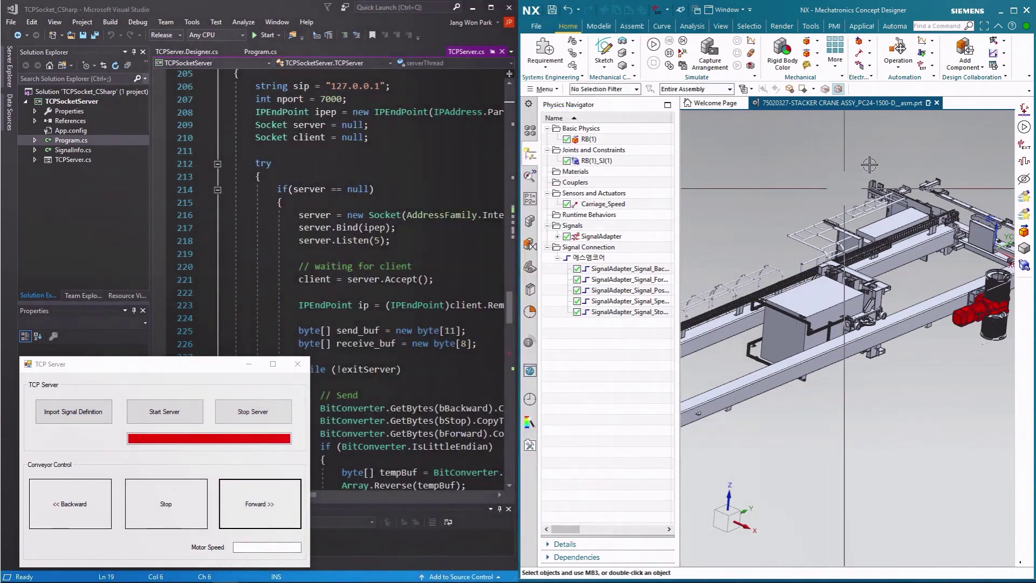
pyautogui.click(933, 76)
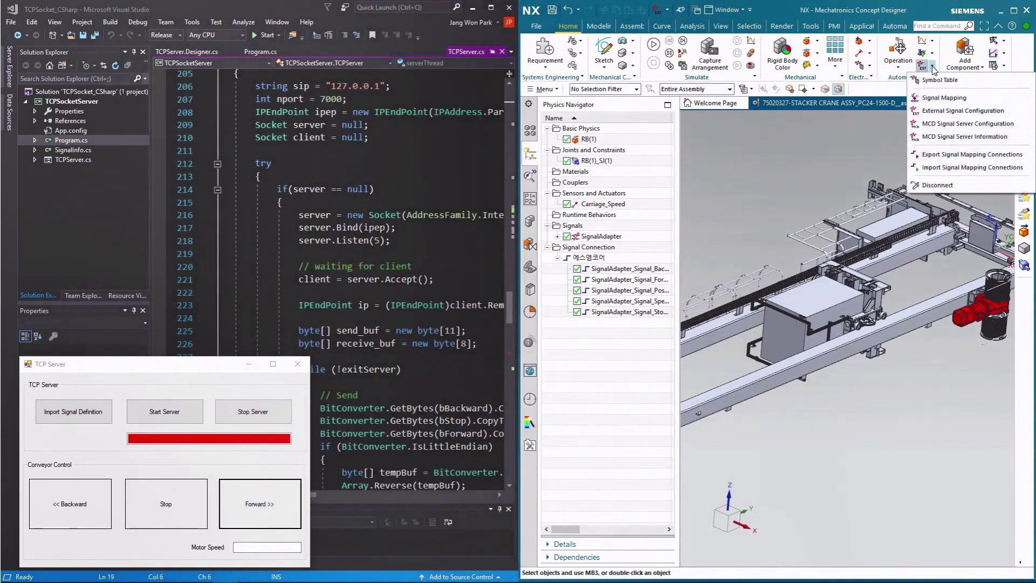
pyautogui.click(937, 100)
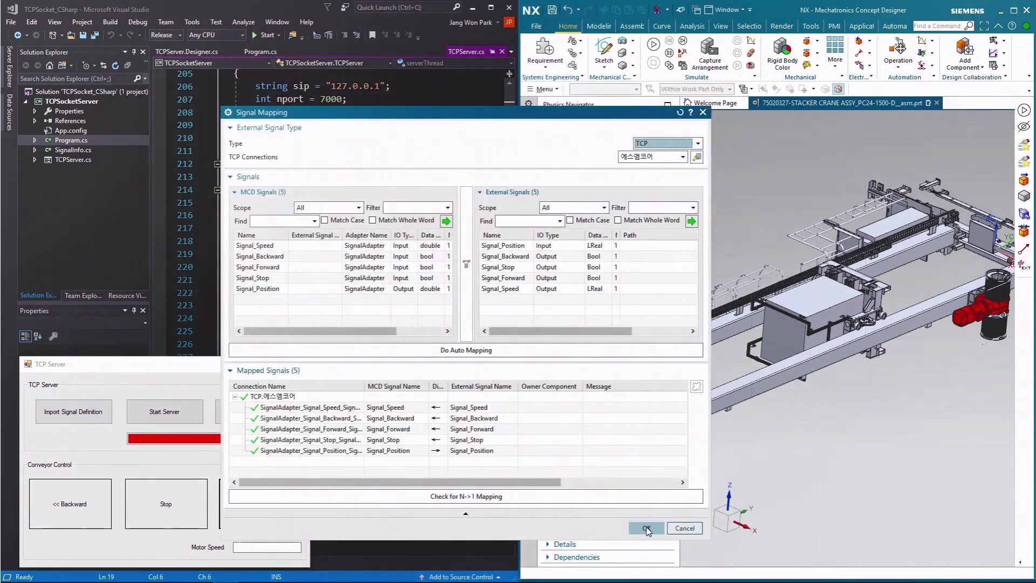
pyautogui.click(647, 528)
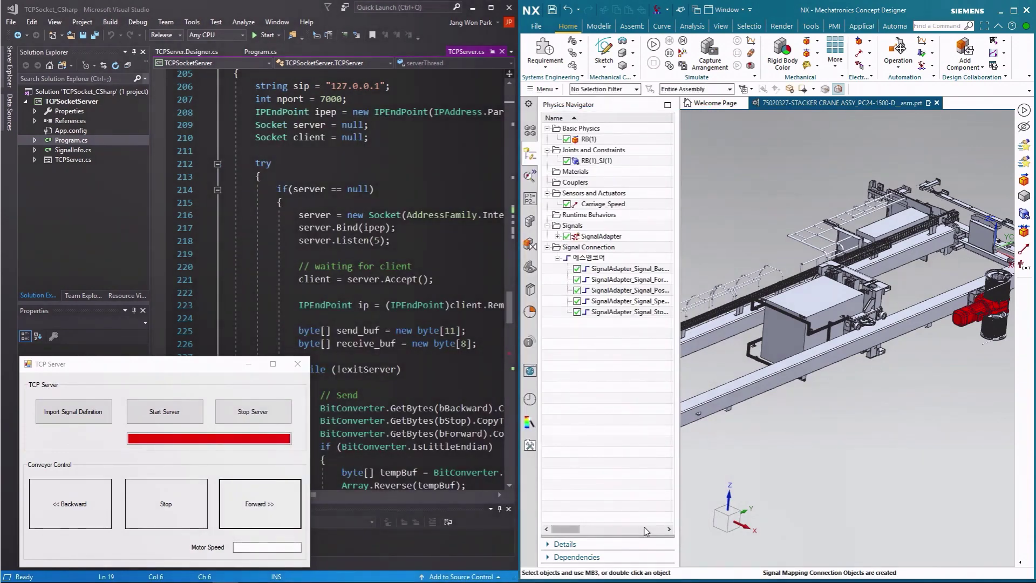
# Step: Start the TCP server, run the stacker crane simulation, and command the conveyor forward
pyautogui.click(181, 416)
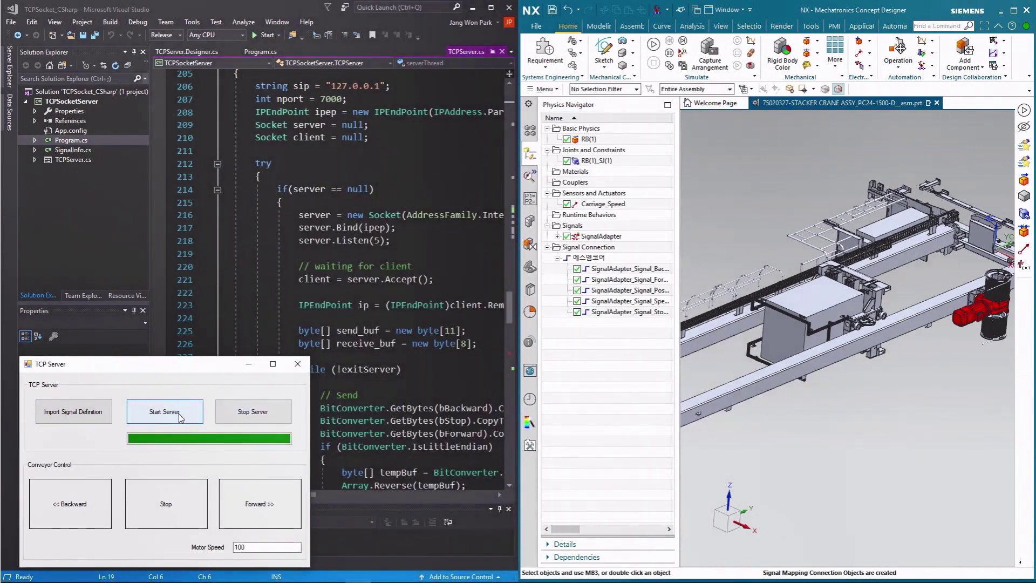
pyautogui.click(653, 45)
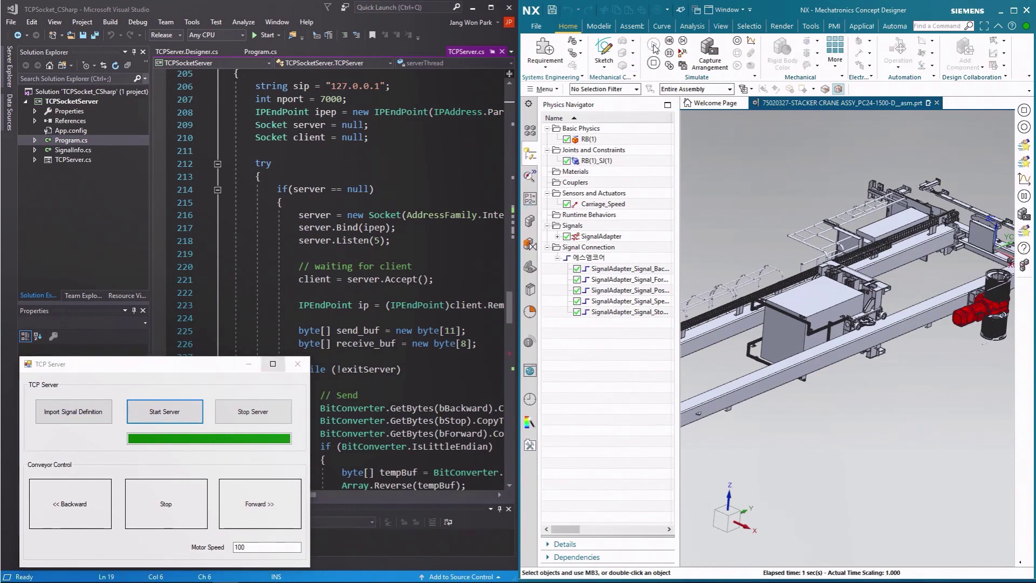
pyautogui.click(251, 515)
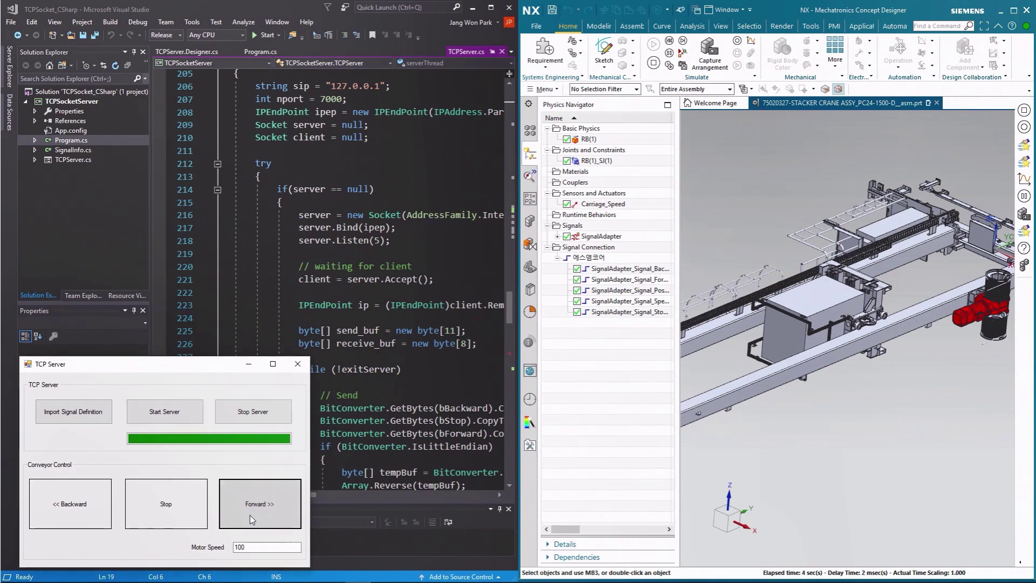
# Step: Set the TCP server's motor speed to 1000, stop the forward motion, and run the conveyor backward before stopping it
pyautogui.click(256, 546)
pyautogui.write('0')
pyautogui.click(179, 516)
pyautogui.click(83, 510)
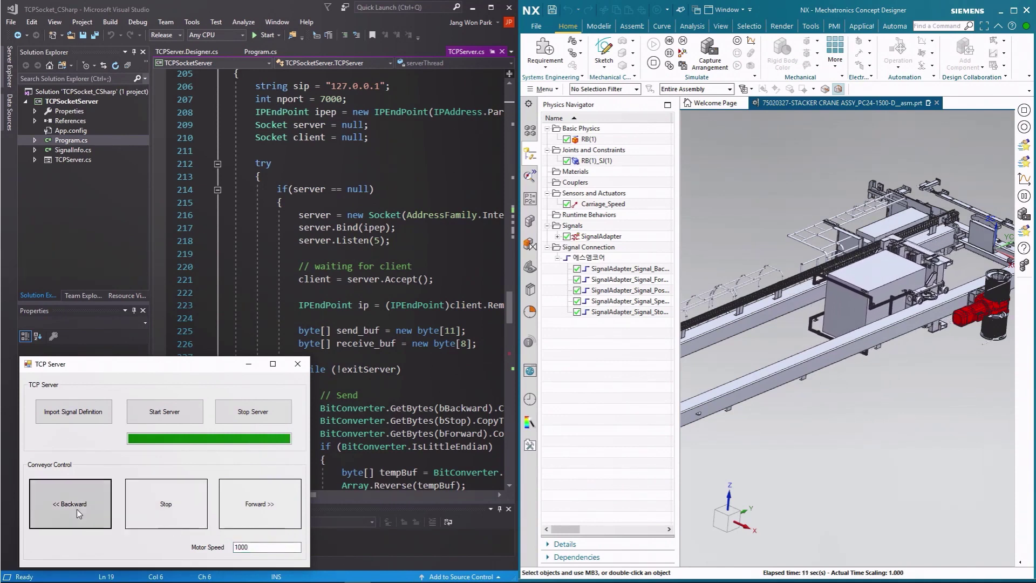
pyautogui.click(173, 503)
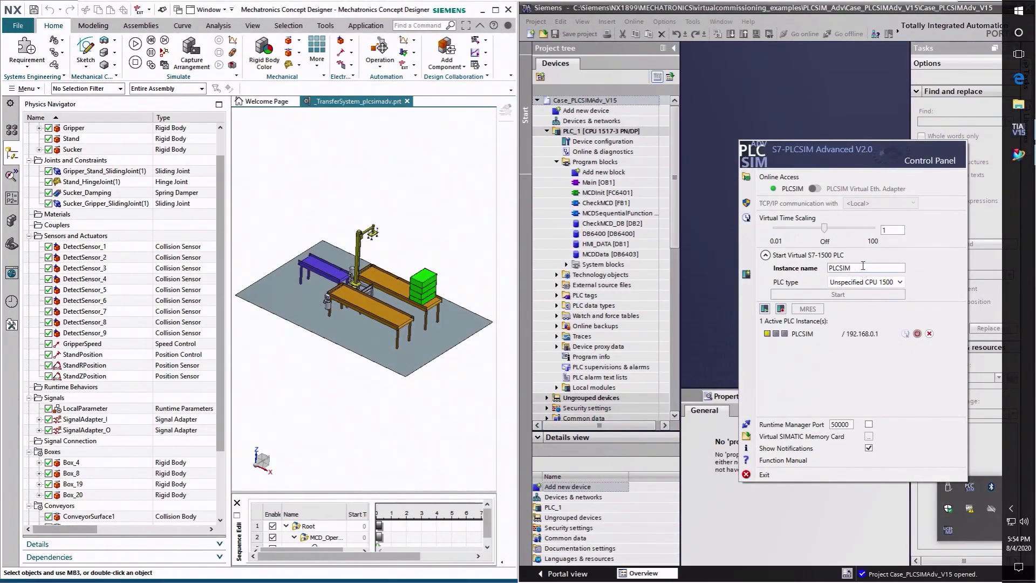
# Step: Switch to TIA Portal and examine the Main [OB1], MCDInit [FC6401] and MCDData [DB6403] program blocks
pyautogui.moveTo(864, 269); pyautogui.dragTo(821, 271)
pyautogui.click(752, 12)
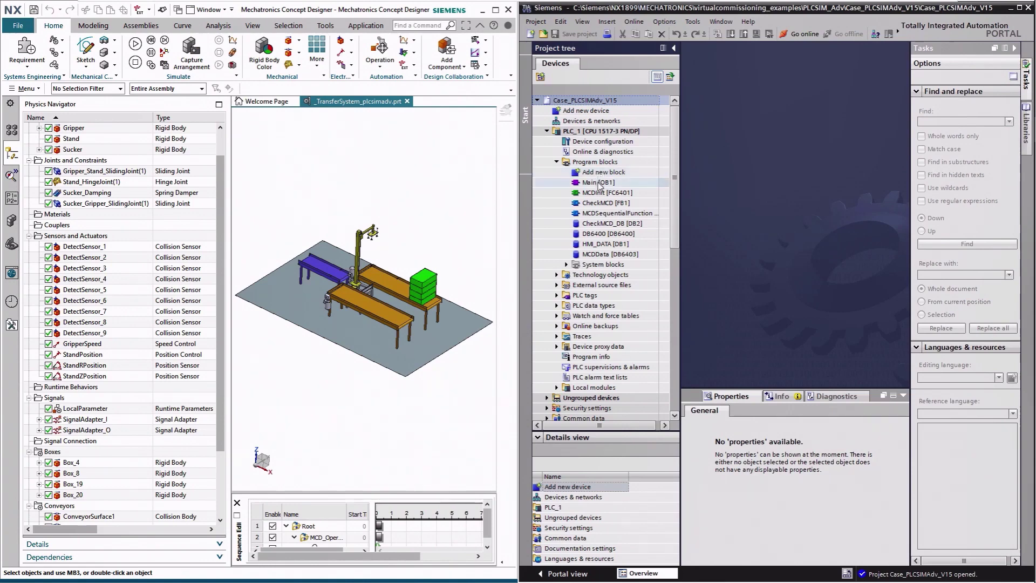
pyautogui.doubleClick(615, 183)
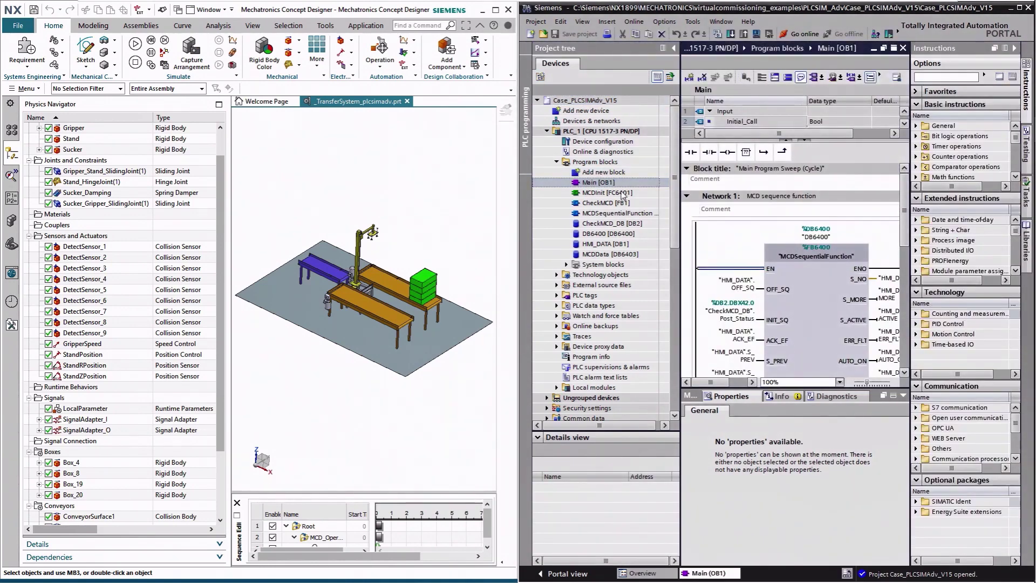
pyautogui.click(743, 253)
pyautogui.scroll(-3, 745, 252)
pyautogui.scroll(-9, 745, 252)
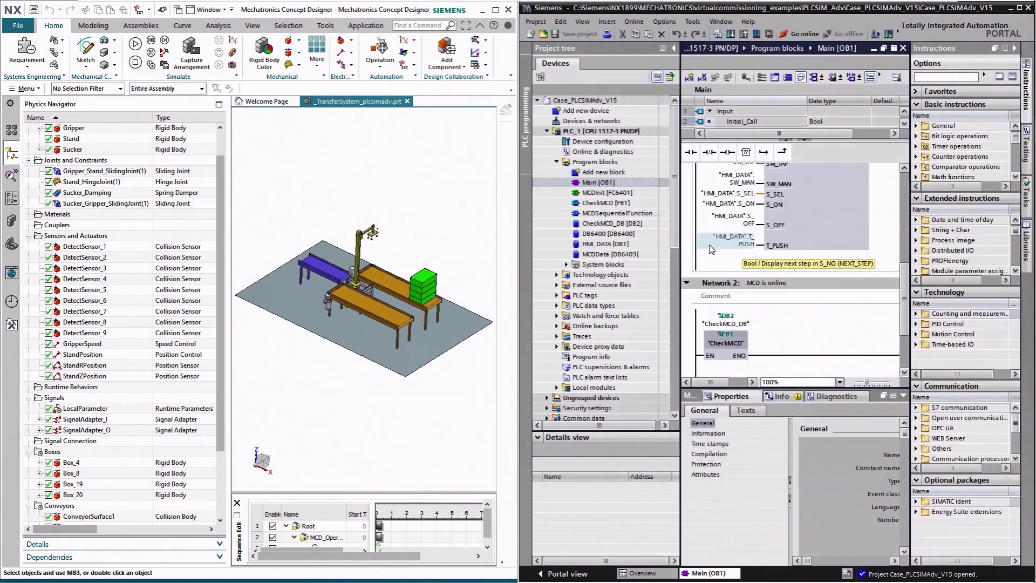
pyautogui.doubleClick(598, 195)
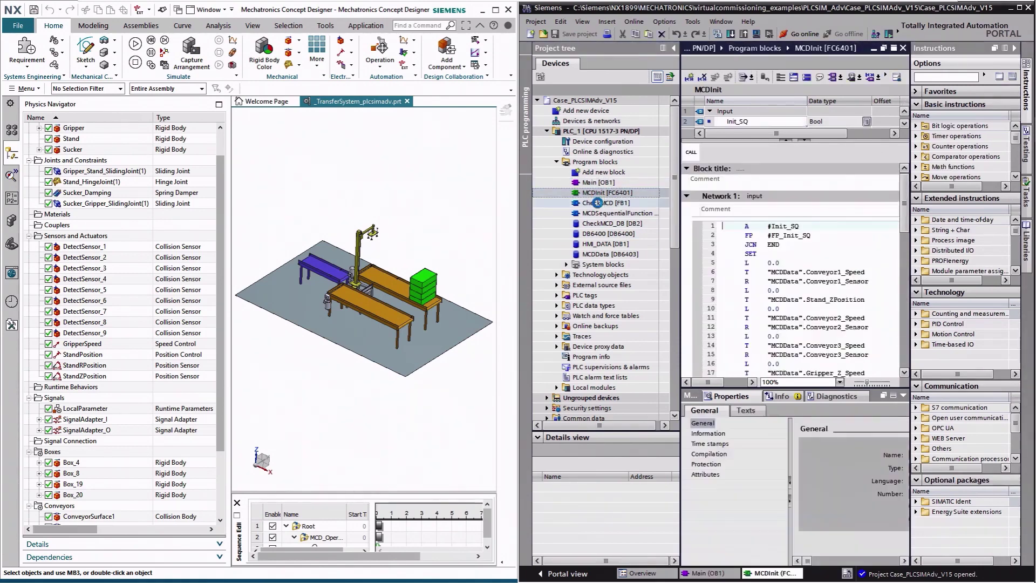
pyautogui.scroll(-12, 724, 244)
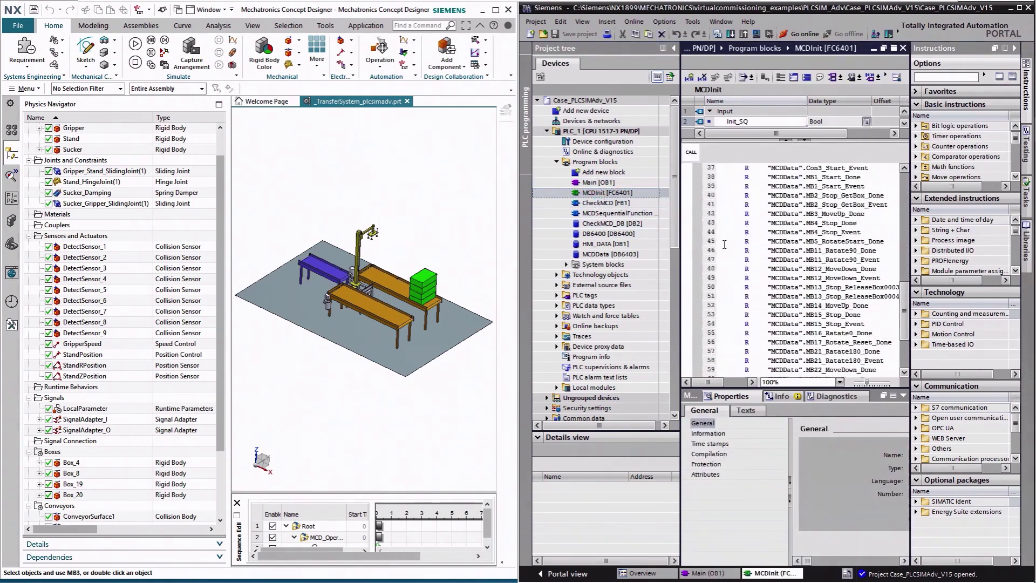
pyautogui.click(611, 254)
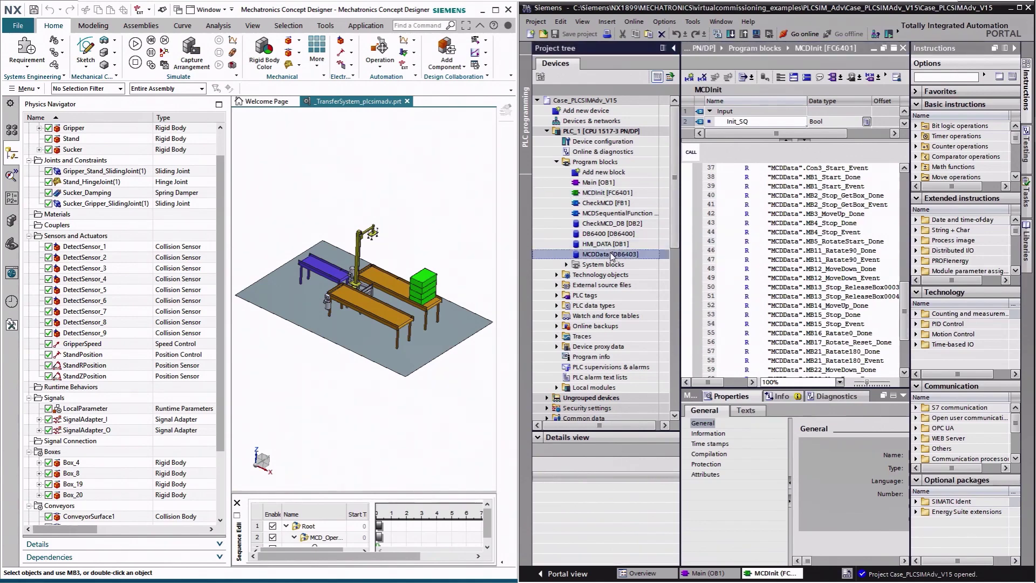
pyautogui.doubleClick(611, 255)
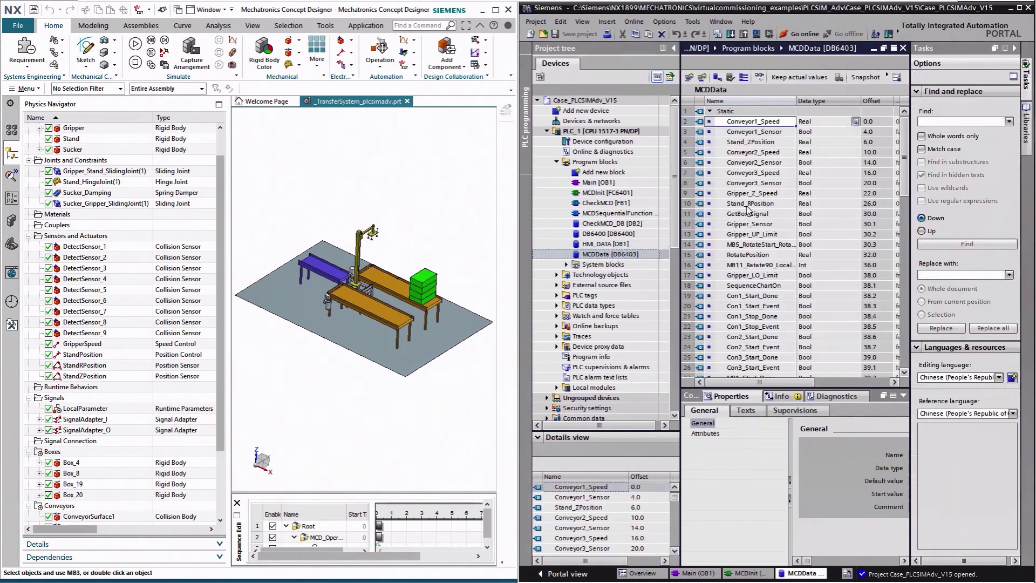
pyautogui.scroll(-4, 747, 208)
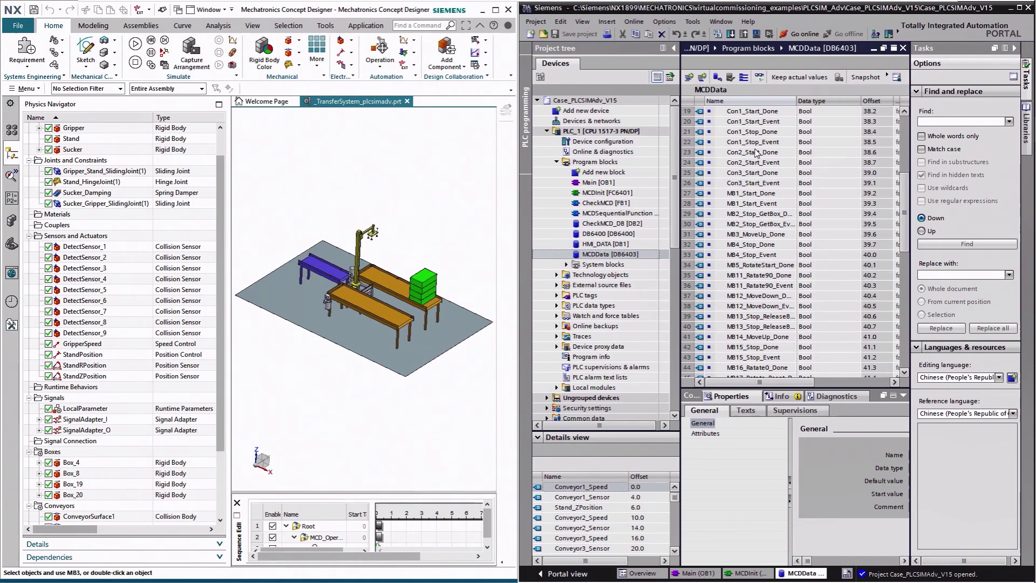
# Step: Set up the PLC_1 download with interface type PN/IE and connection Direct at slot '1 X1', and search for the target device
pyautogui.click(731, 34)
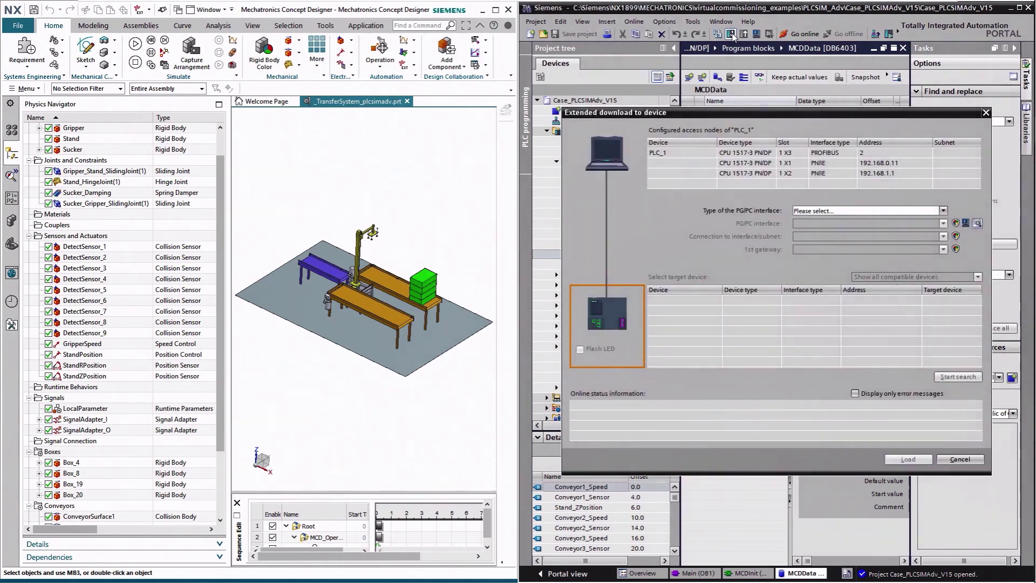
pyautogui.click(942, 211)
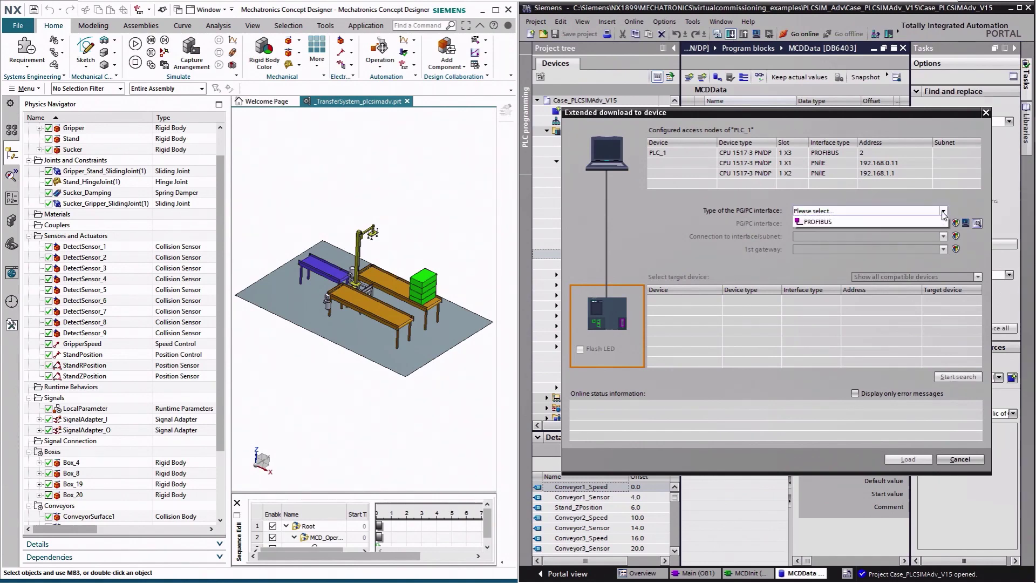
pyautogui.click(870, 232)
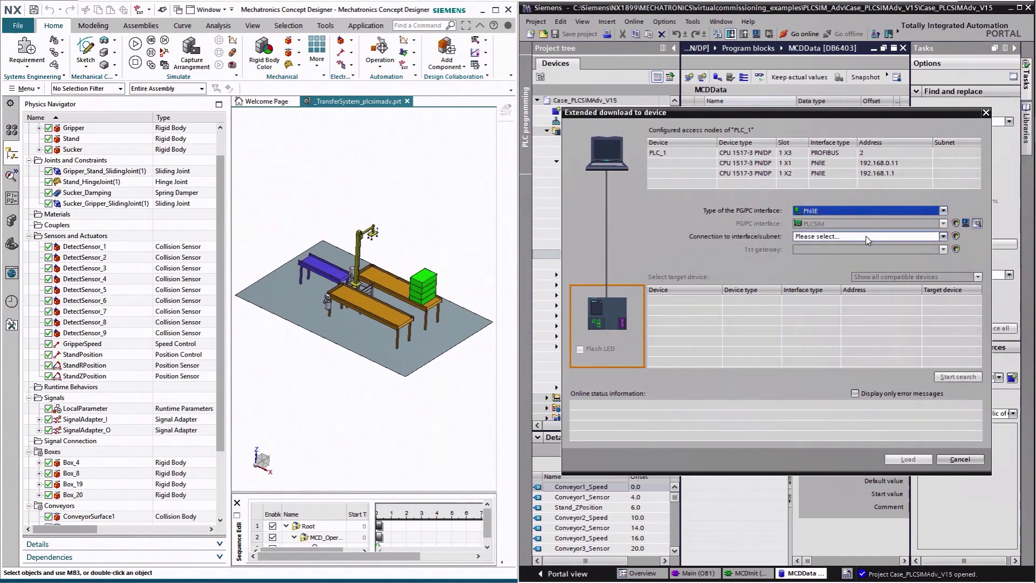
pyautogui.click(865, 237)
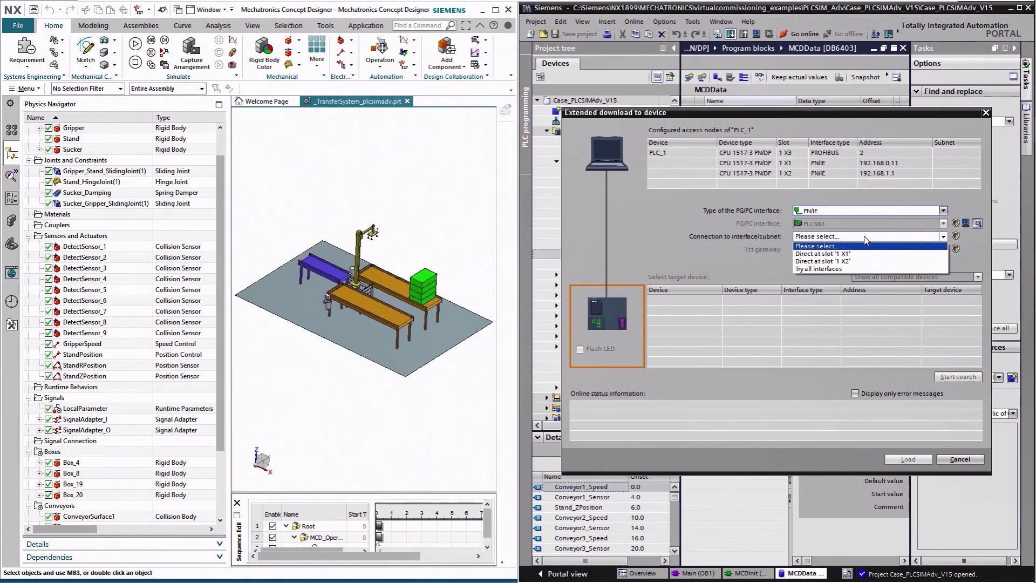
pyautogui.click(844, 254)
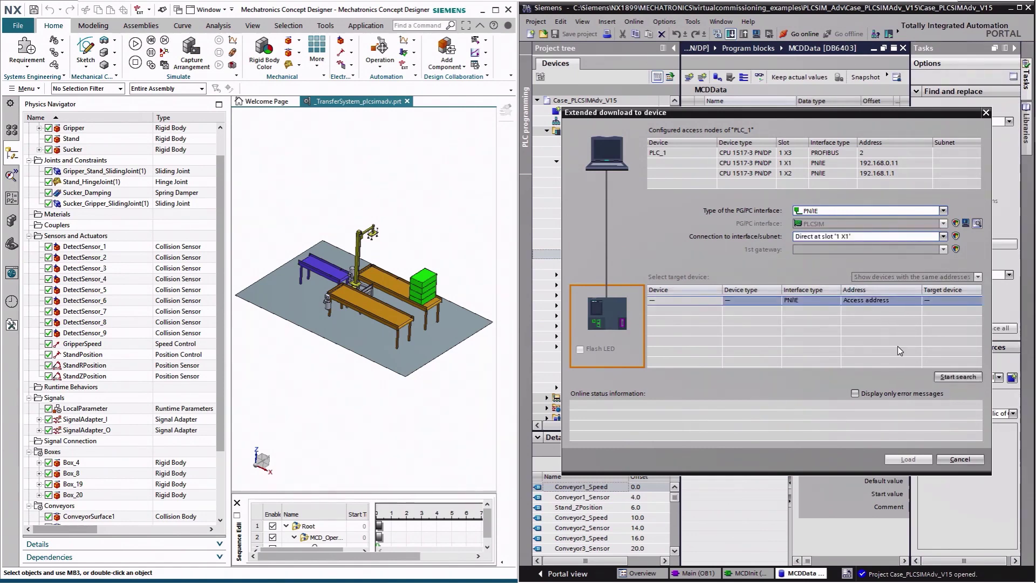
pyautogui.click(958, 377)
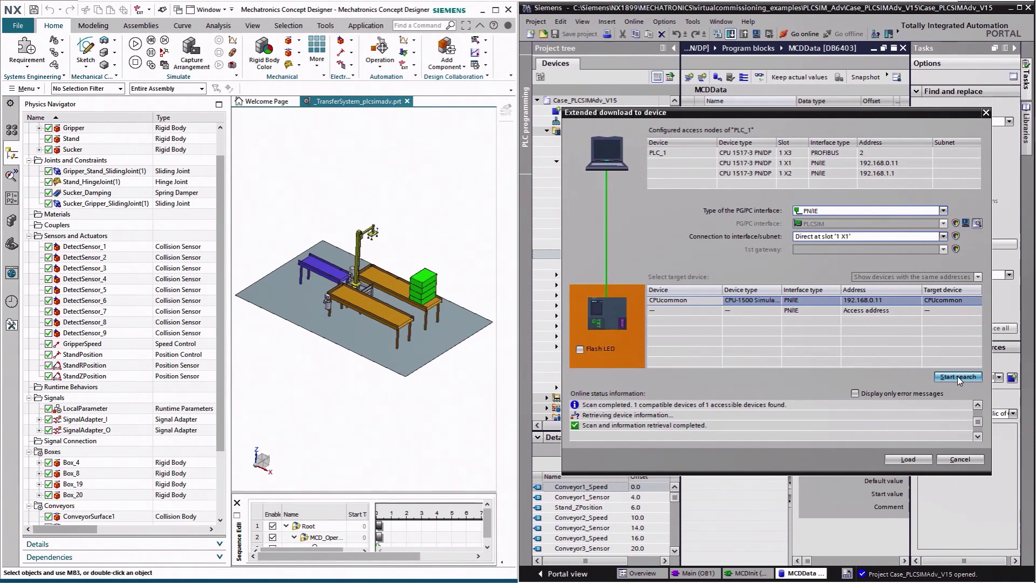
# Step: Load the program into the simulated PLC_1 and finish with the Start module action
pyautogui.click(908, 459)
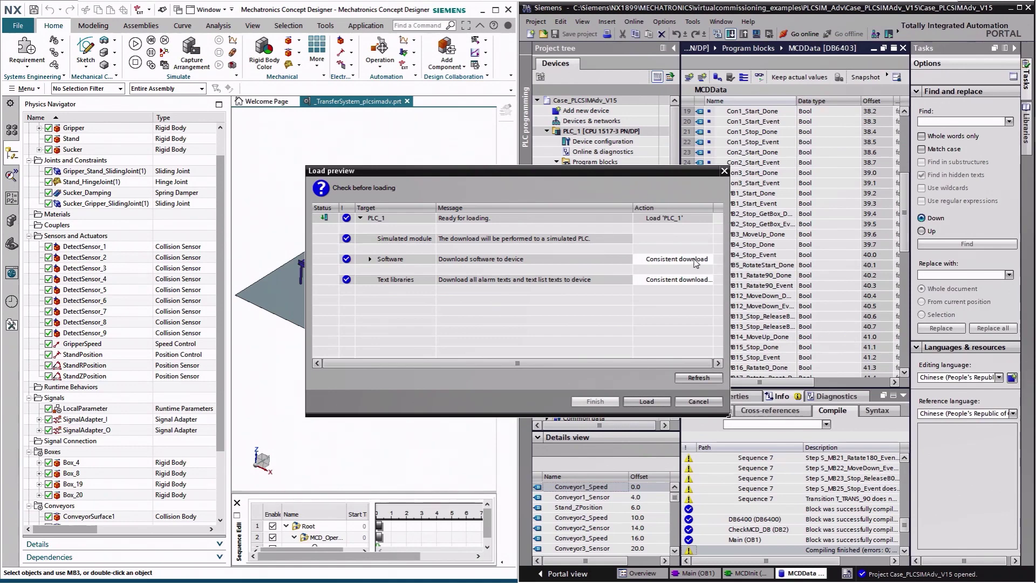
pyautogui.click(646, 403)
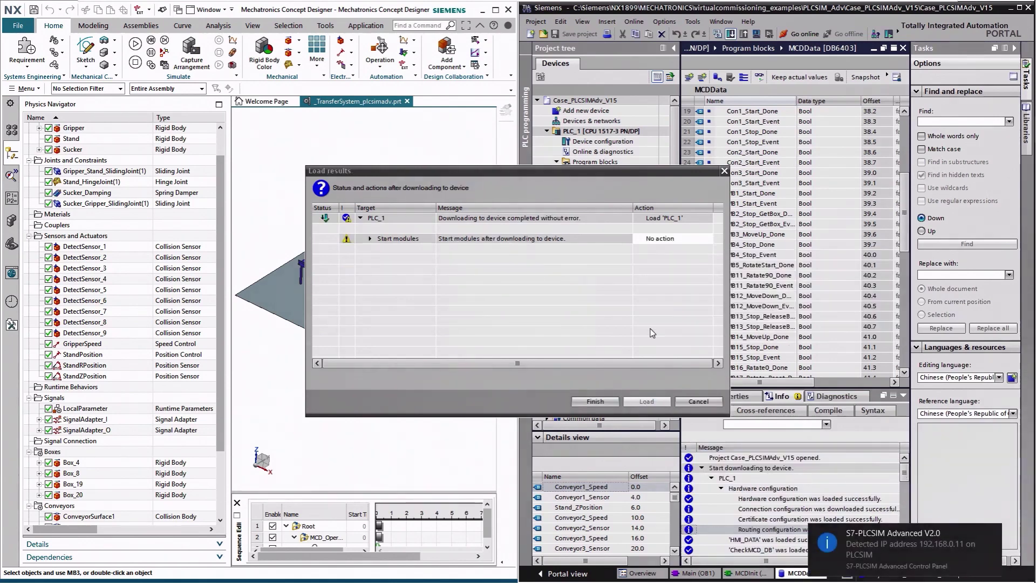
pyautogui.click(683, 241)
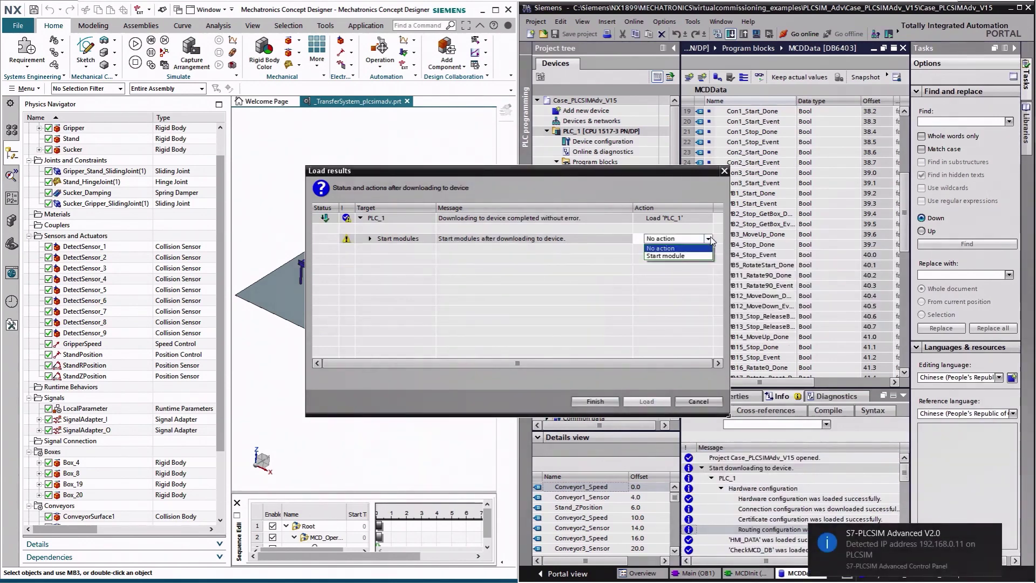
pyautogui.click(679, 259)
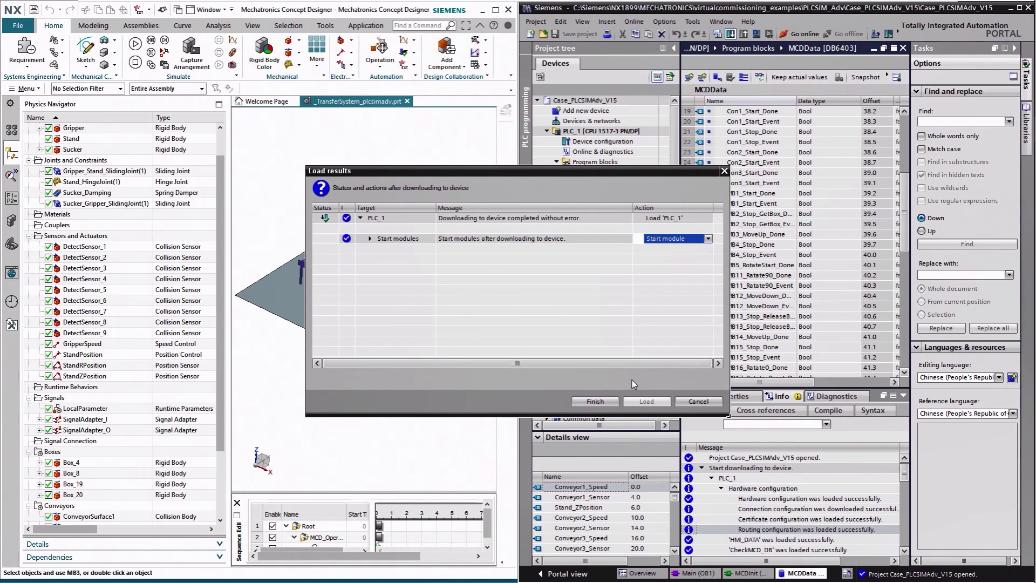
pyautogui.click(602, 403)
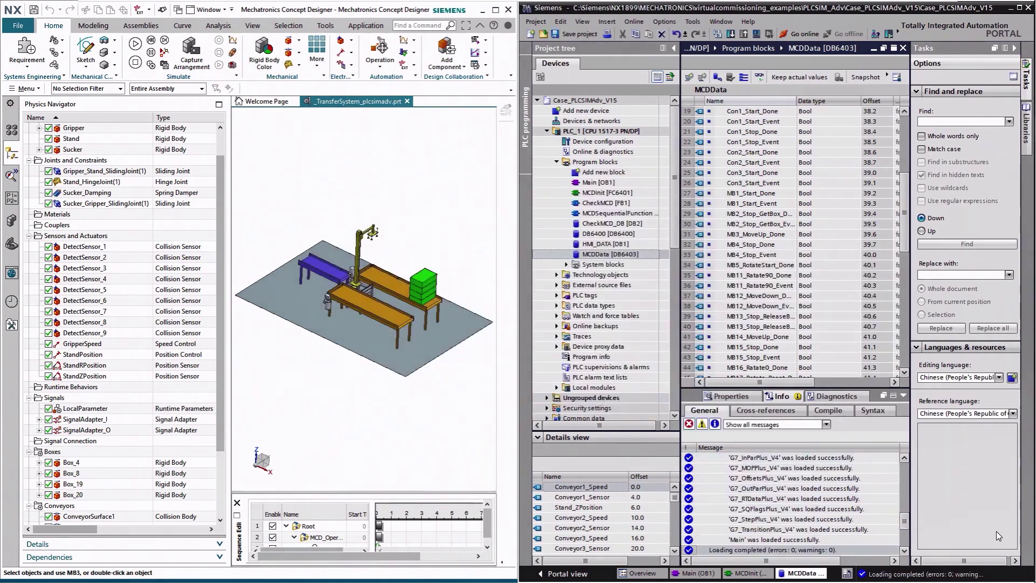
# Step: Check the active PLC instance in the S7-PLCSIM Advanced control panel
pyautogui.moveTo(1016, 513)
pyautogui.click(1013, 510)
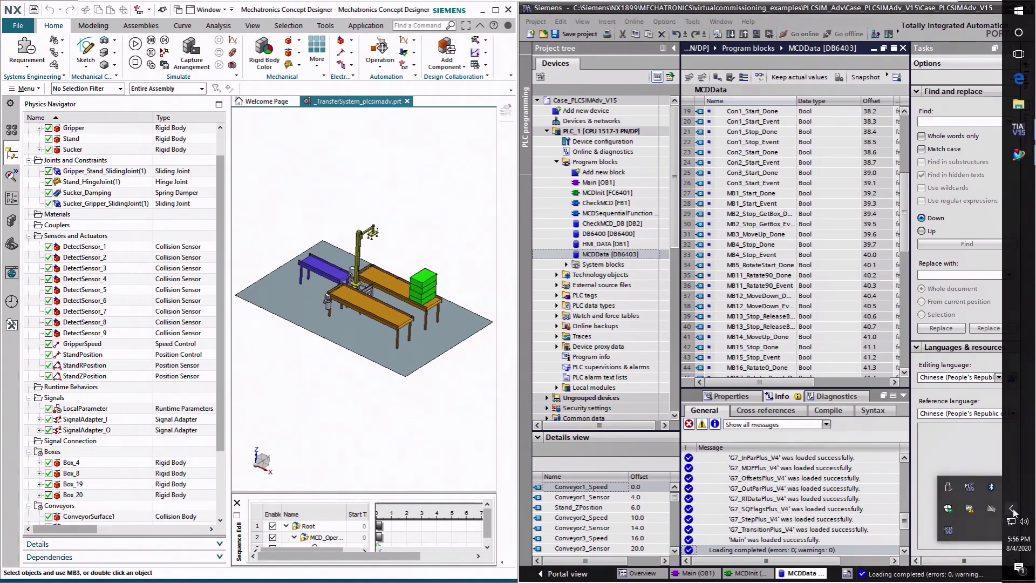
pyautogui.click(971, 486)
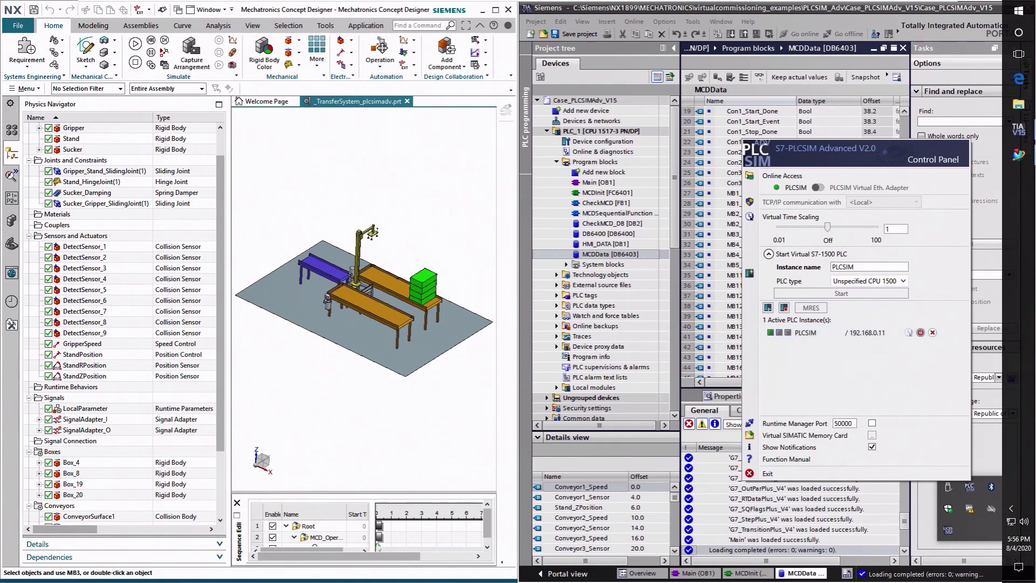
# Step: Switch to NX and add the PLCSIM instance to the PLCSIM Adv external signal configuration
pyautogui.doubleClick(385, 10)
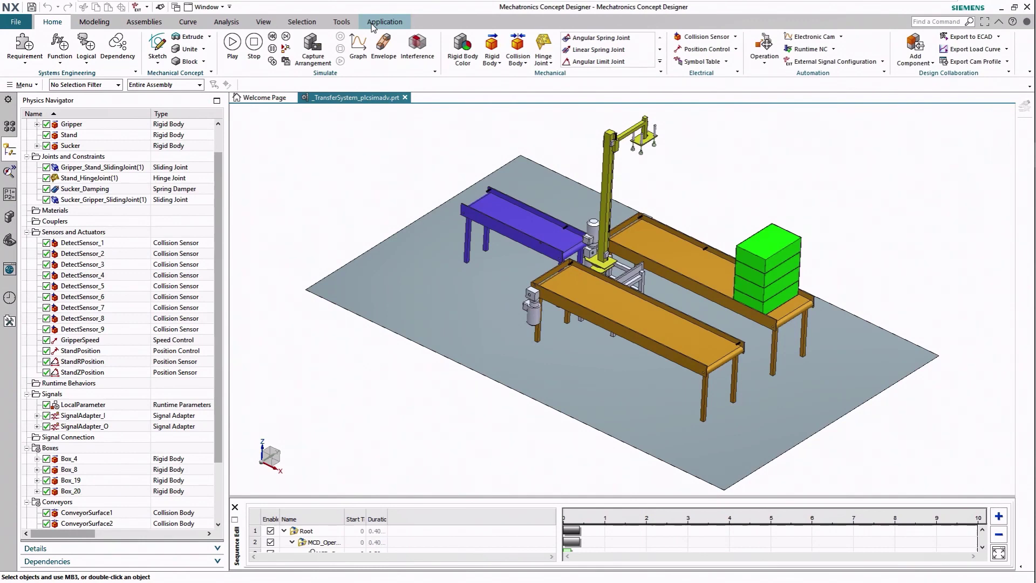
pyautogui.click(853, 64)
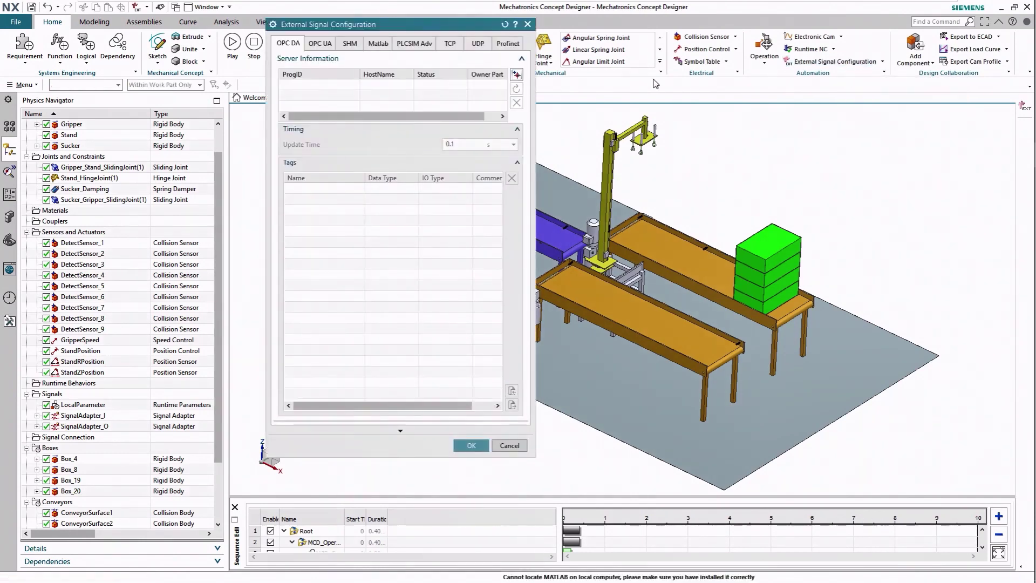
pyautogui.click(415, 43)
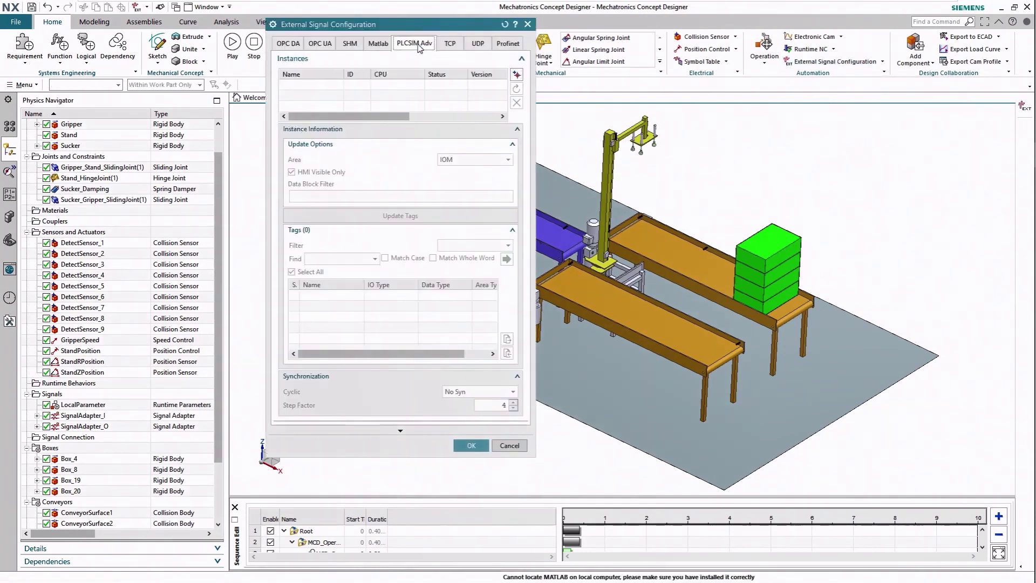
pyautogui.click(517, 76)
pyautogui.click(309, 65)
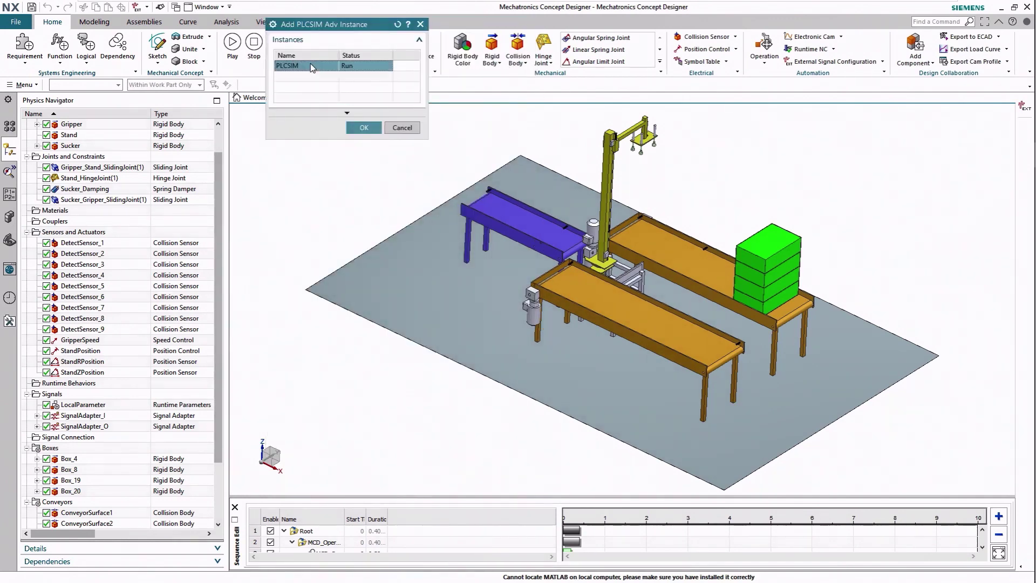
pyautogui.click(373, 125)
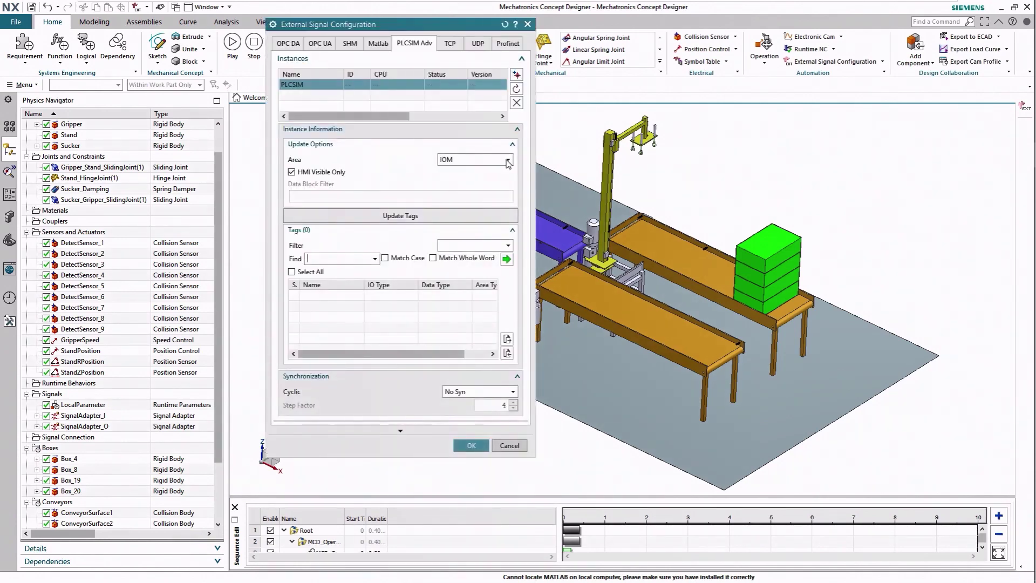
# Step: Set the instance's update area to DB with data block filter "MCDData","CheckMCD_DB" and update the tags
pyautogui.click(507, 161)
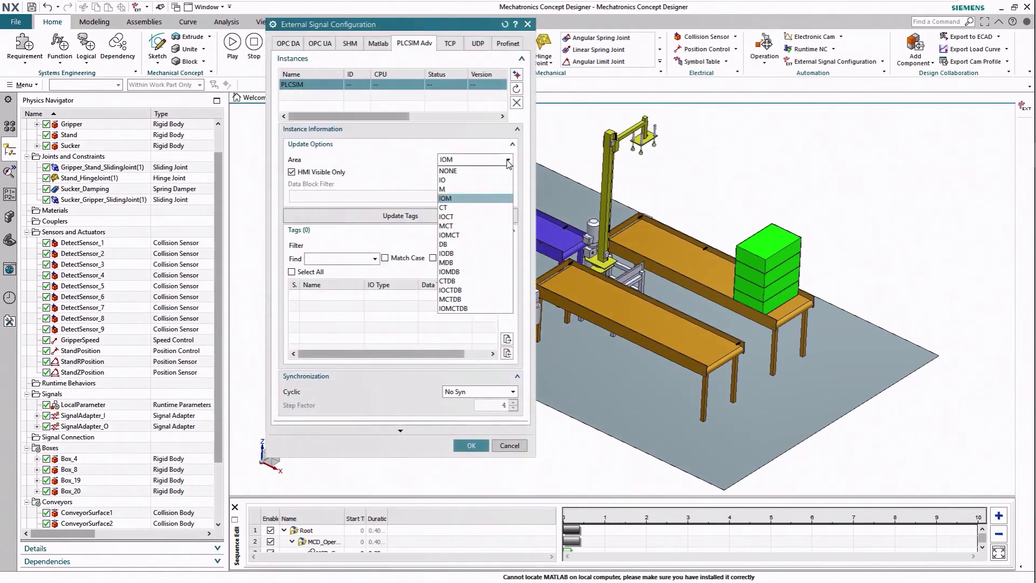
pyautogui.click(453, 244)
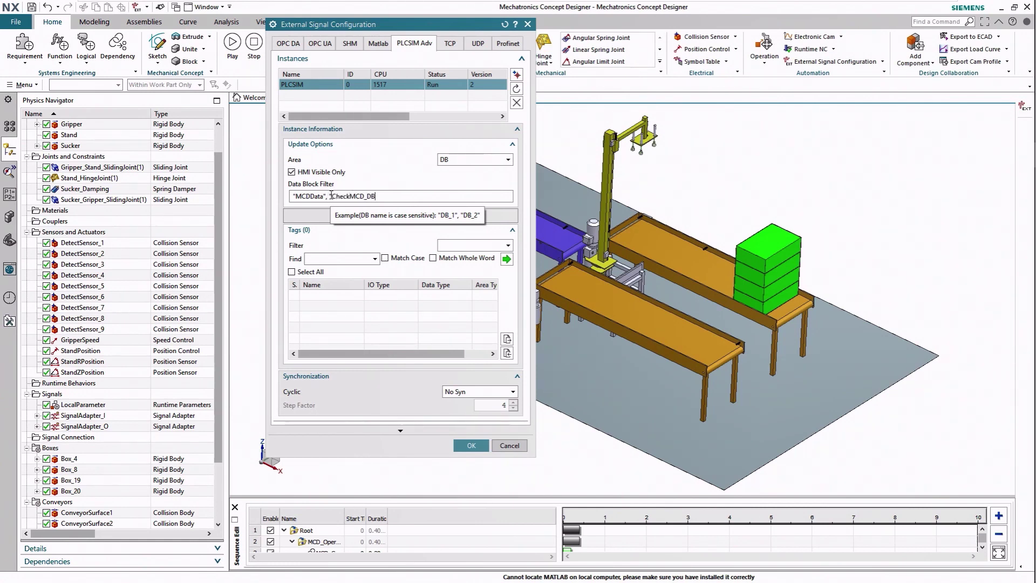
pyautogui.hotkey('ctrl', 'a')
pyautogui.click(365, 216)
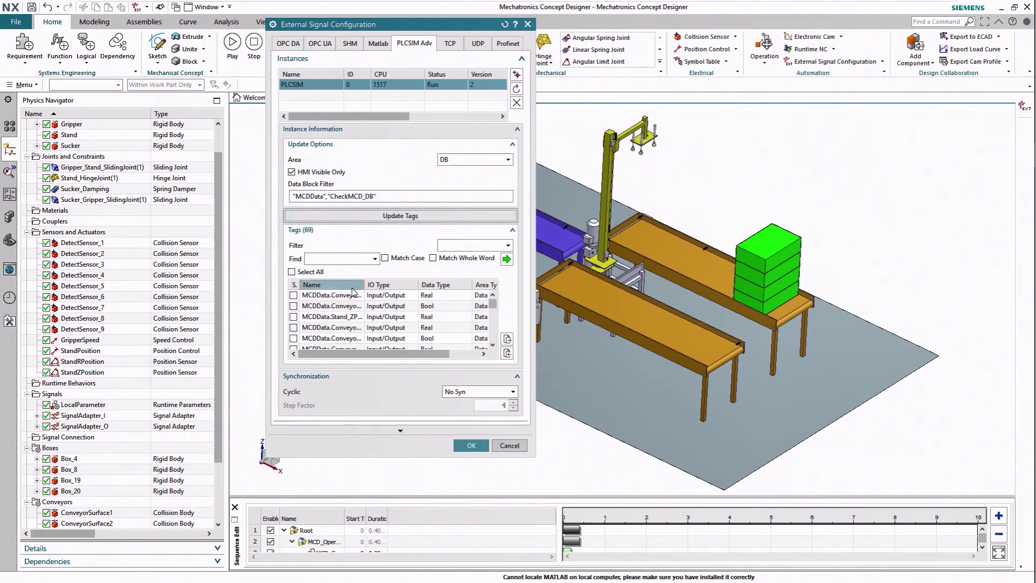
# Step: Include the MCDData.Conveyor1_Speed and CheckMCD_DB.MCD_Online_Count tags and accept the external signal configuration
pyautogui.moveTo(364, 286); pyautogui.dragTo(408, 287)
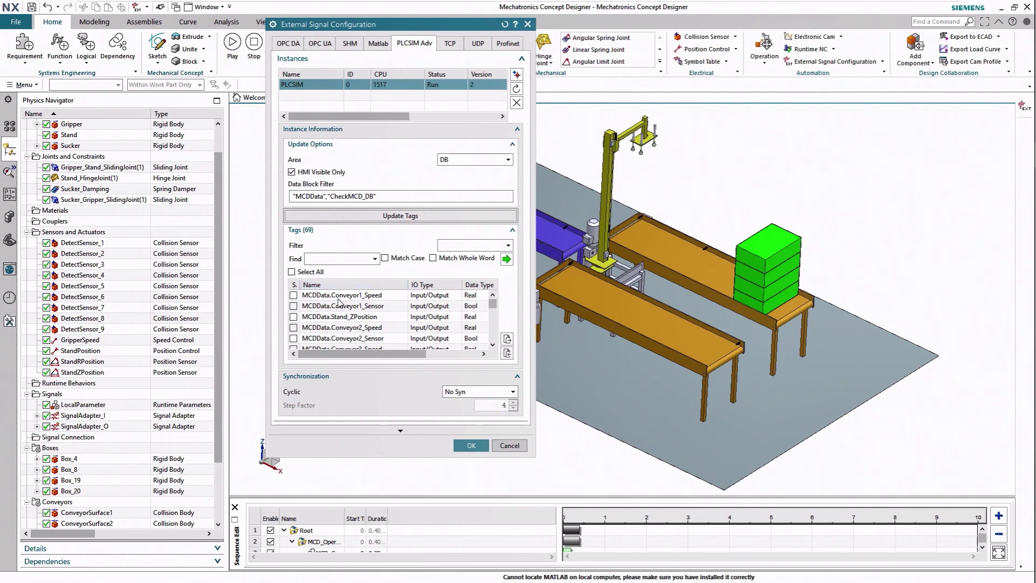
pyautogui.click(294, 296)
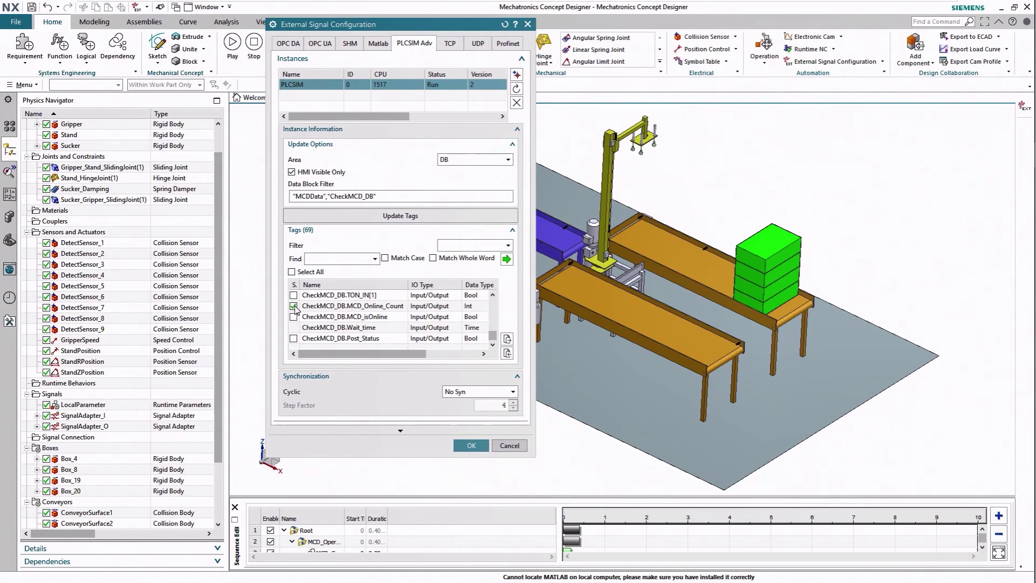
pyautogui.click(471, 445)
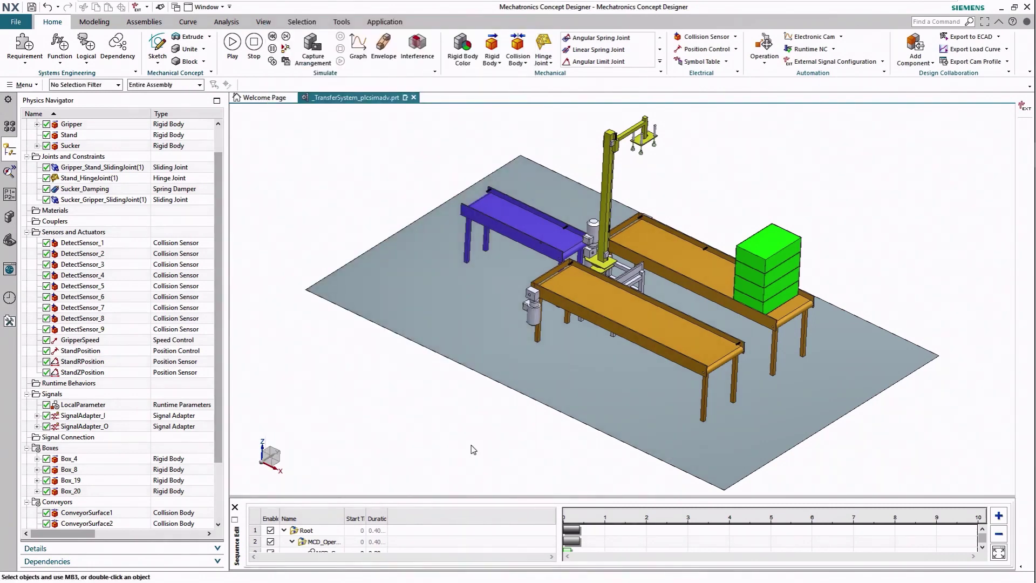
# Step: Auto-map the MCD signals to the external signals of the PLCSIM Adv instance PLCSIM, accept the mapping and start the simulation
pyautogui.click(882, 62)
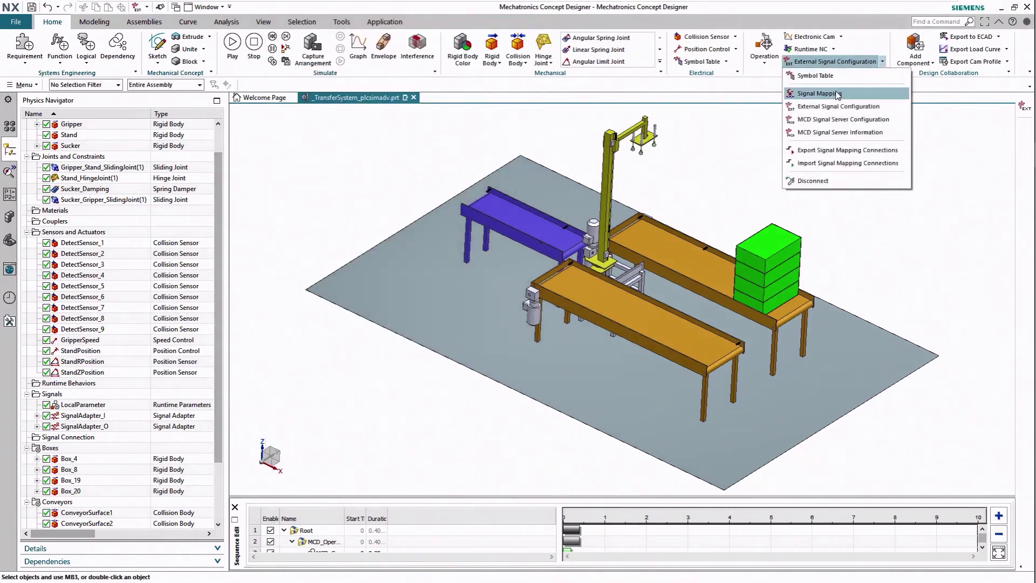
pyautogui.click(838, 94)
pyautogui.click(754, 55)
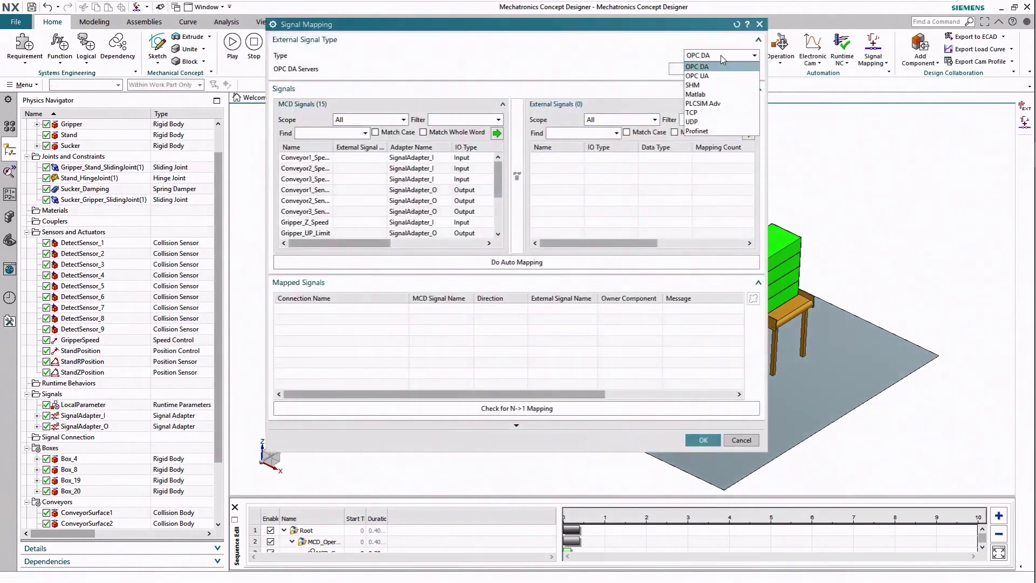
pyautogui.click(707, 105)
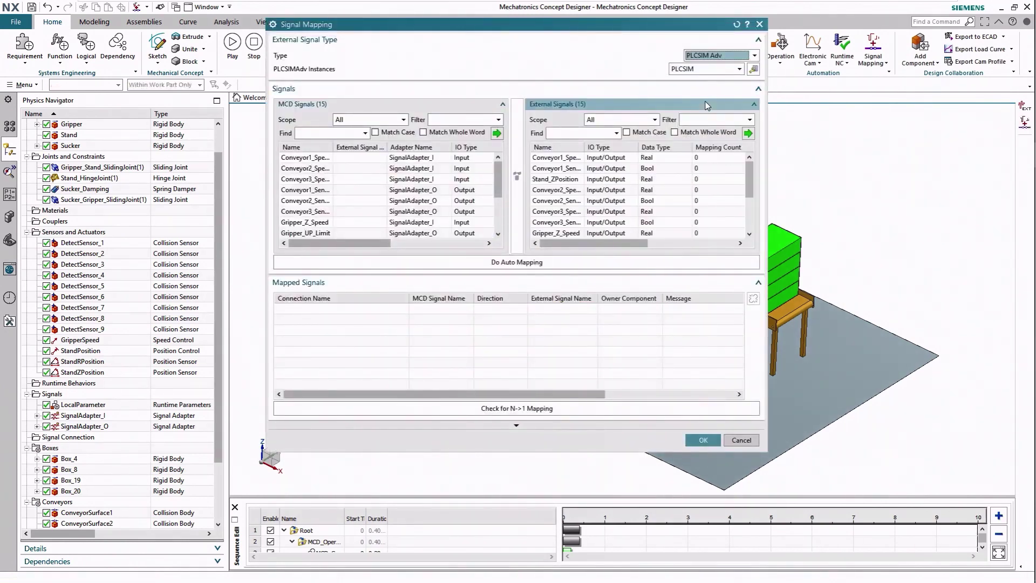
pyautogui.click(509, 262)
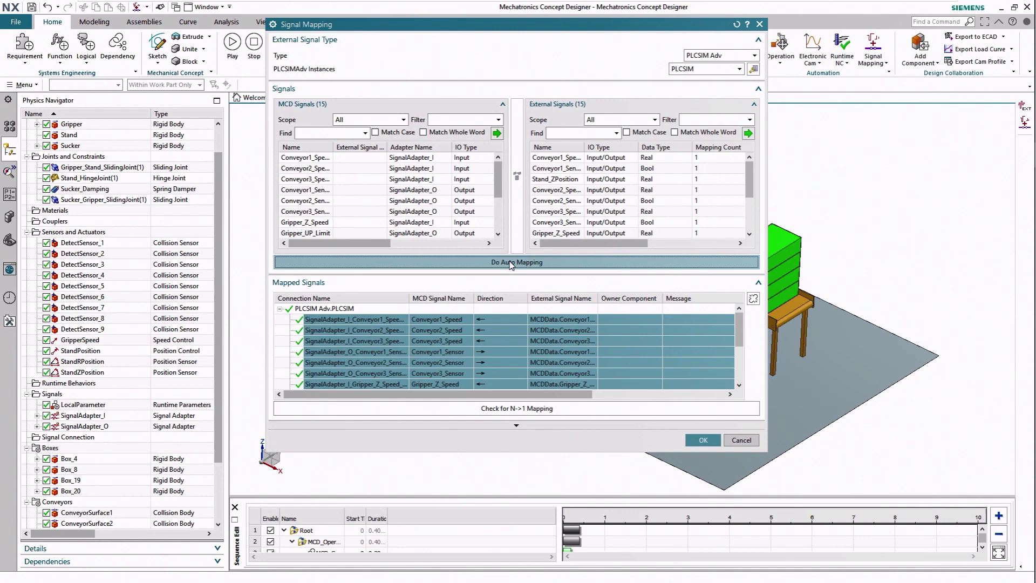
pyautogui.click(704, 440)
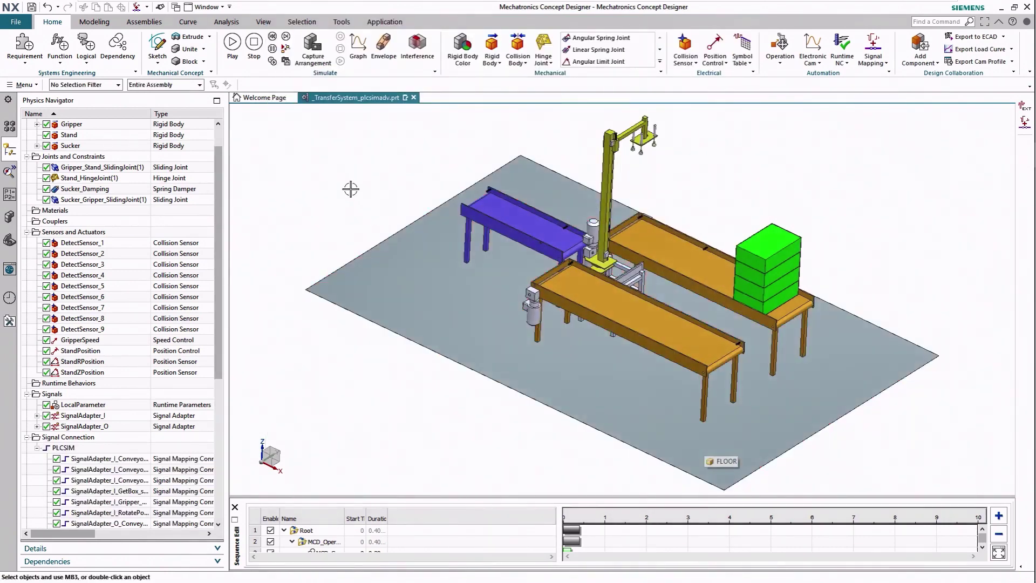
pyautogui.click(233, 48)
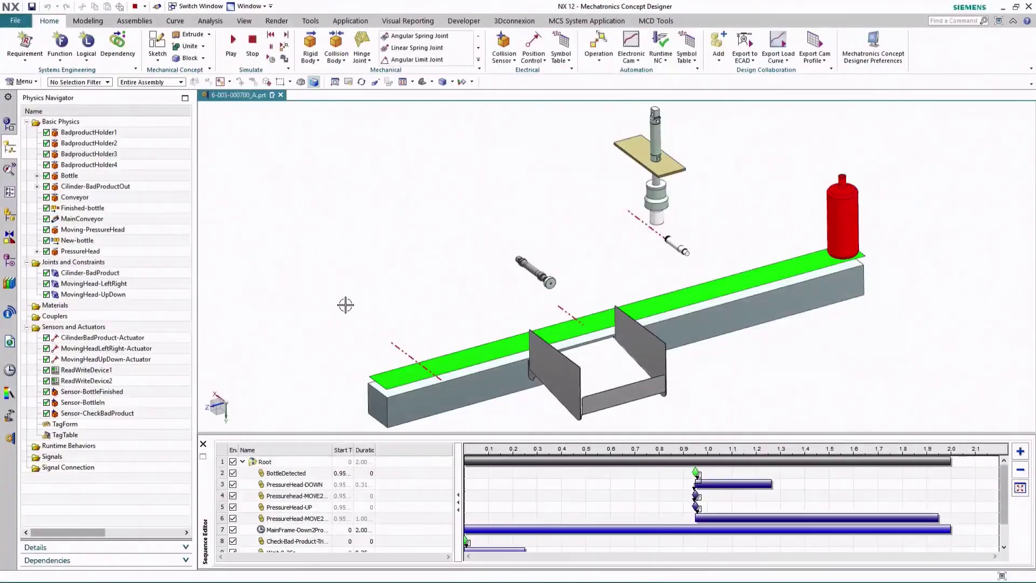
# Step: Examine the bottle line's cylinder and moving-head actuators and its bottle-finished, bottle-in and bad-product sensors in the model
pyautogui.click(106, 338)
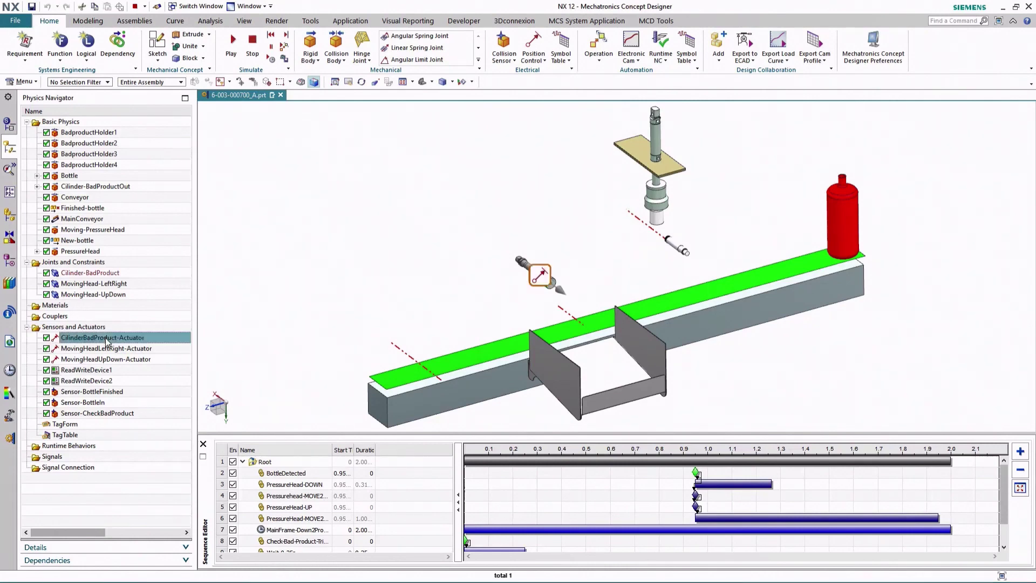
pyautogui.click(111, 349)
pyautogui.click(110, 360)
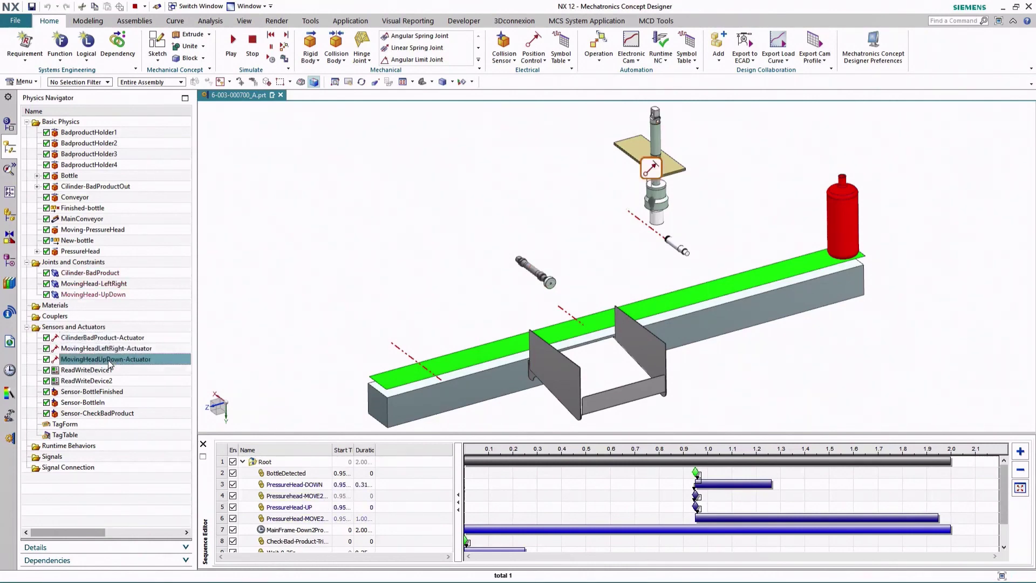
pyautogui.click(107, 393)
pyautogui.click(104, 404)
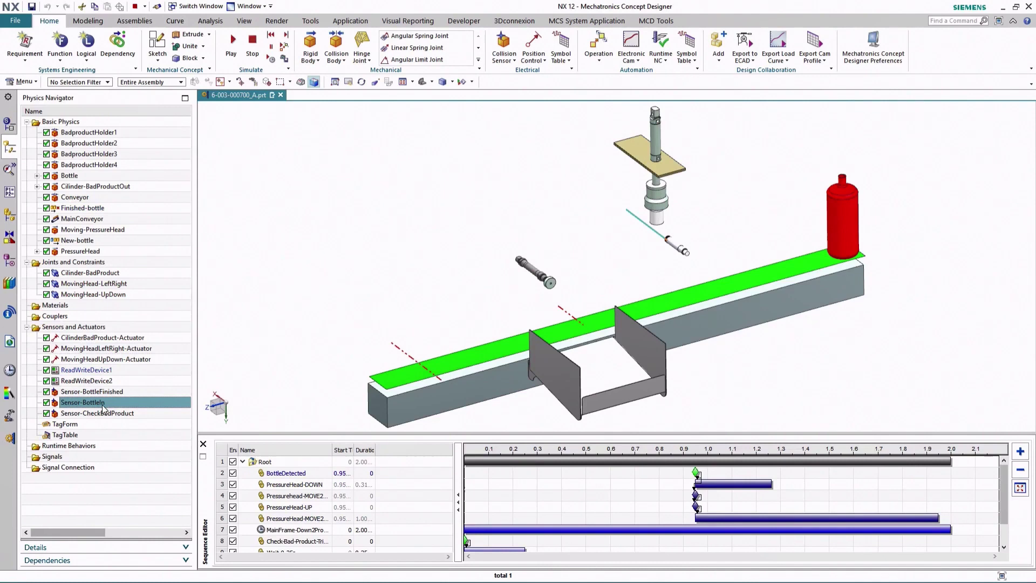
pyautogui.click(105, 413)
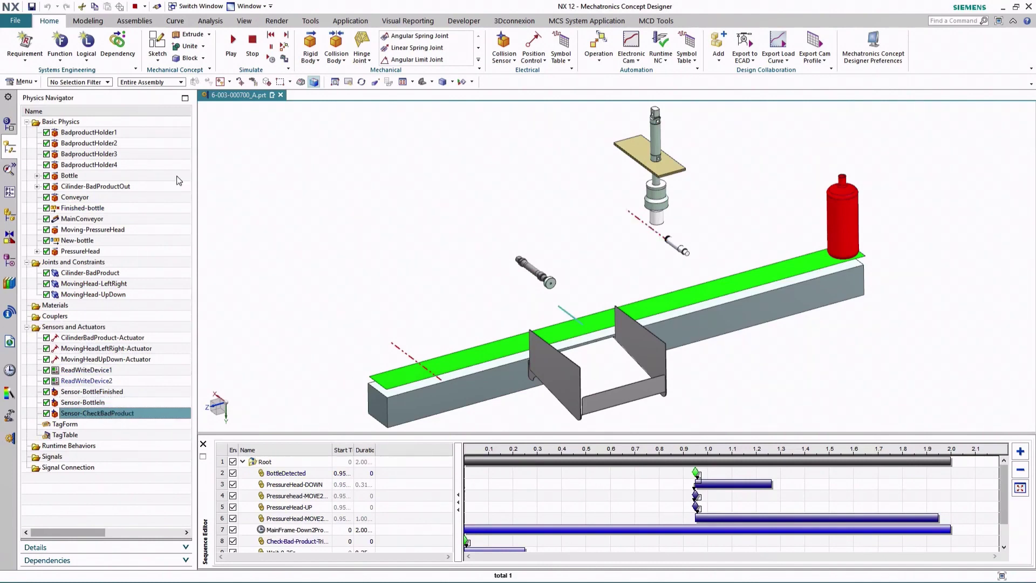
# Step: Run the bottle line simulation and extend the visible time range of the sequence timeline to follow its operations
pyautogui.click(231, 43)
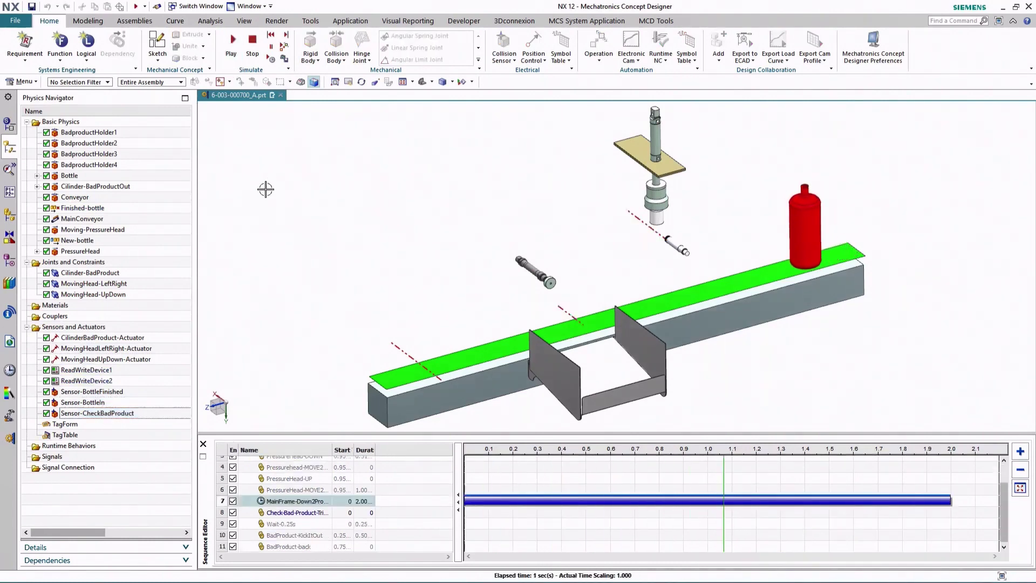
pyautogui.click(1017, 473)
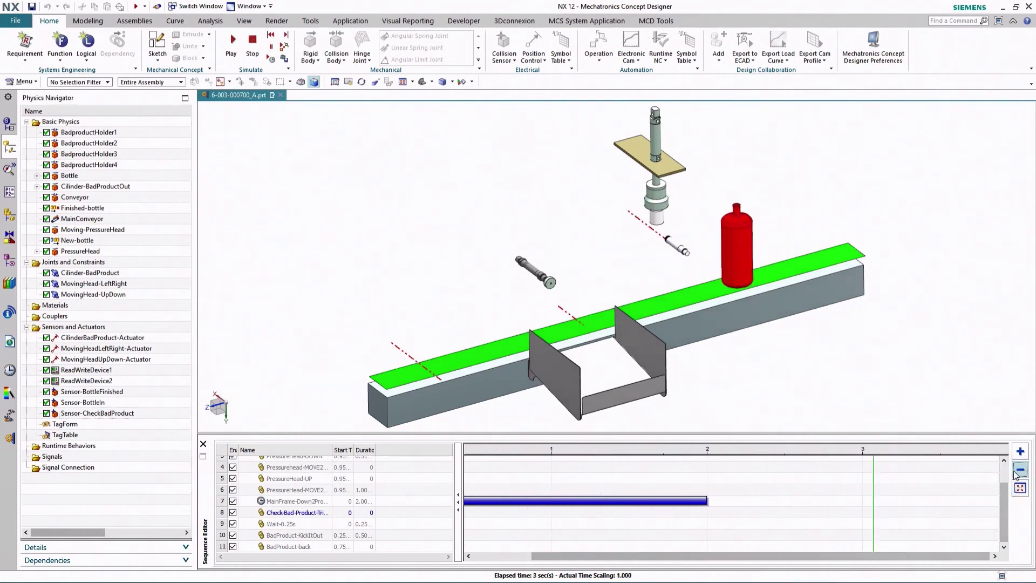
pyautogui.click(1017, 473)
pyautogui.click(1017, 473)
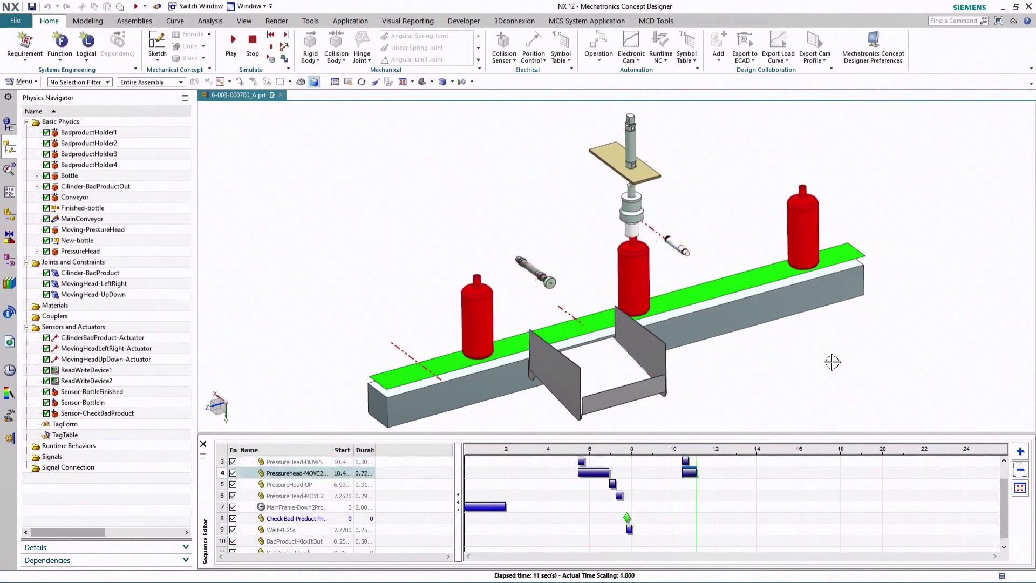
pyautogui.moveTo(738, 236); pyautogui.dragTo(792, 406)
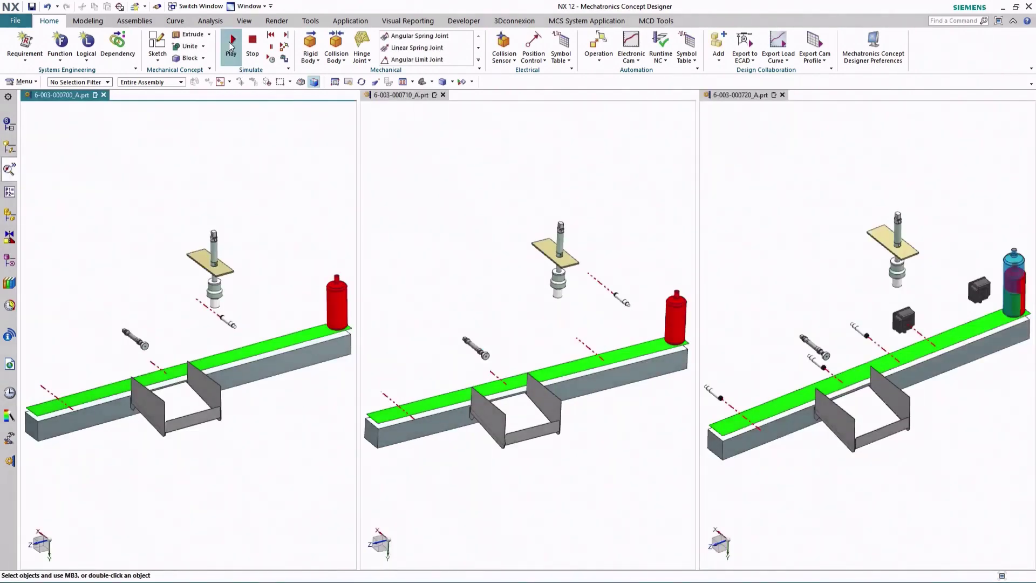
# Step: Run the simulation with the three bottle line variants displayed side by side
pyautogui.click(231, 46)
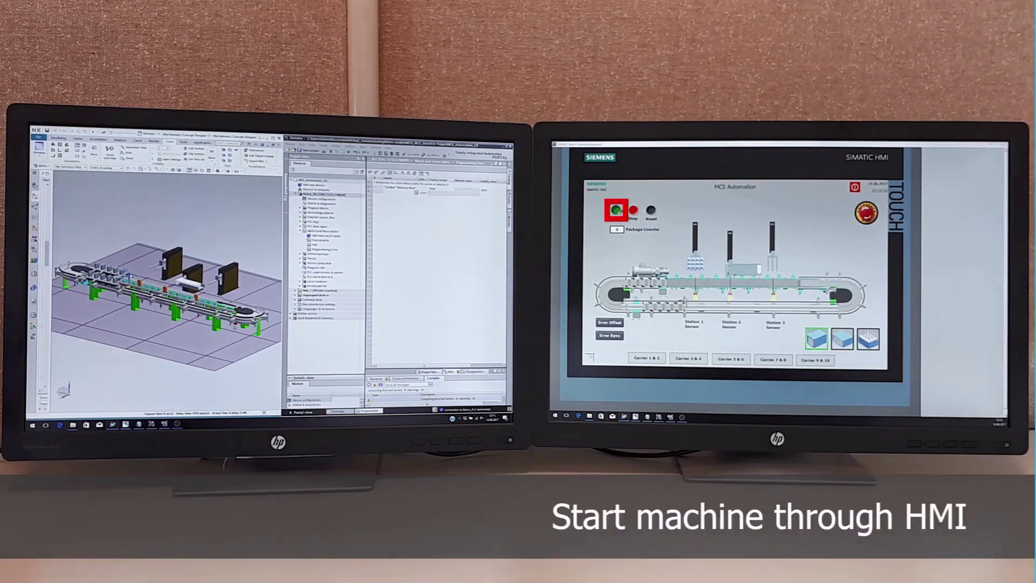
# Step: Start the machine through the SIMATIC HMI and inspect the carrier stations in the simulated conveyor model up close
pyautogui.click(616, 210)
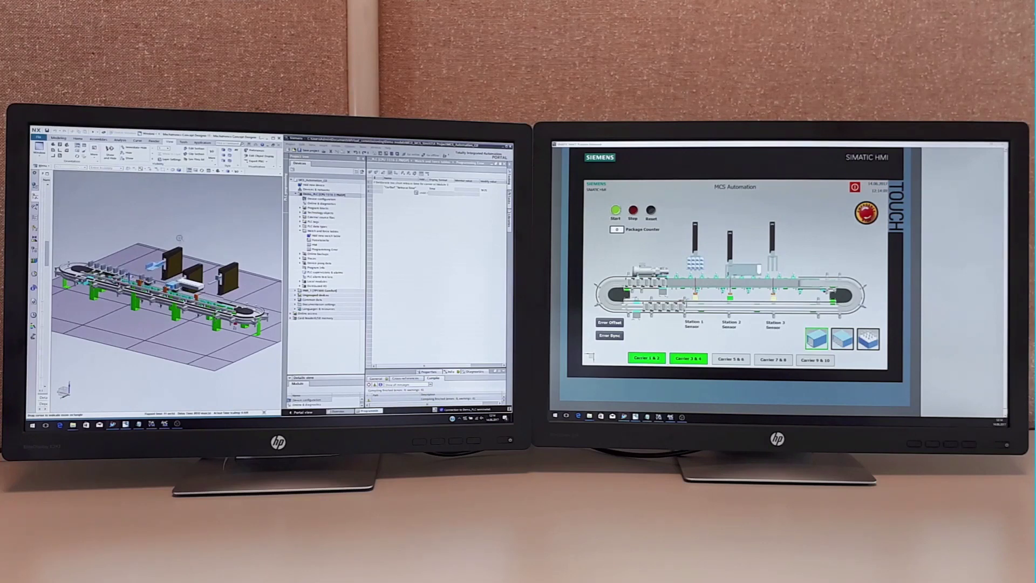
pyautogui.moveTo(178, 243); pyautogui.dragTo(259, 314)
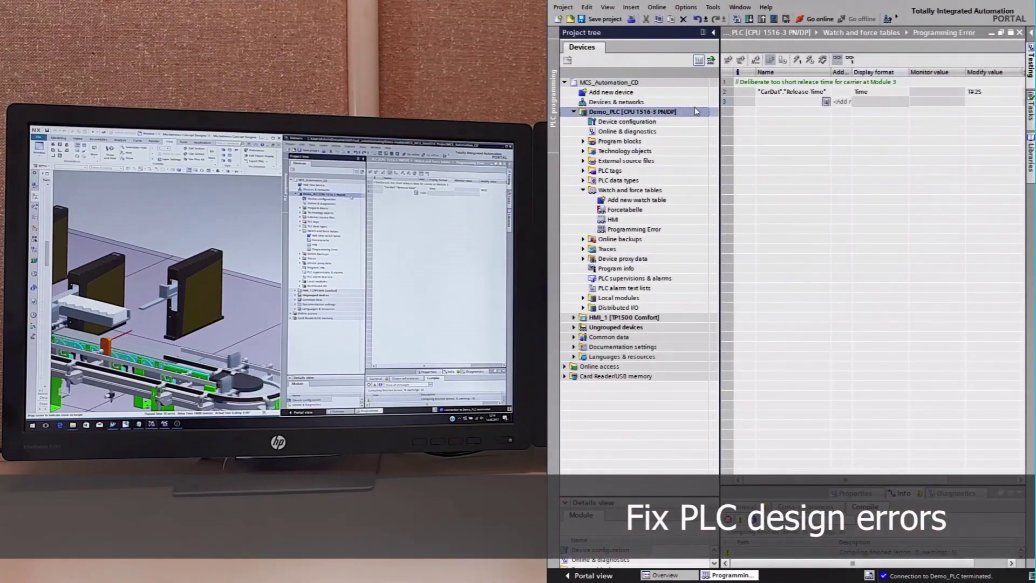
# Step: In TIA Portal, go online with Demo_PLC and monitor the "CarDat"."Release-Time" entry in the Programming Error watch table
pyautogui.click(806, 19)
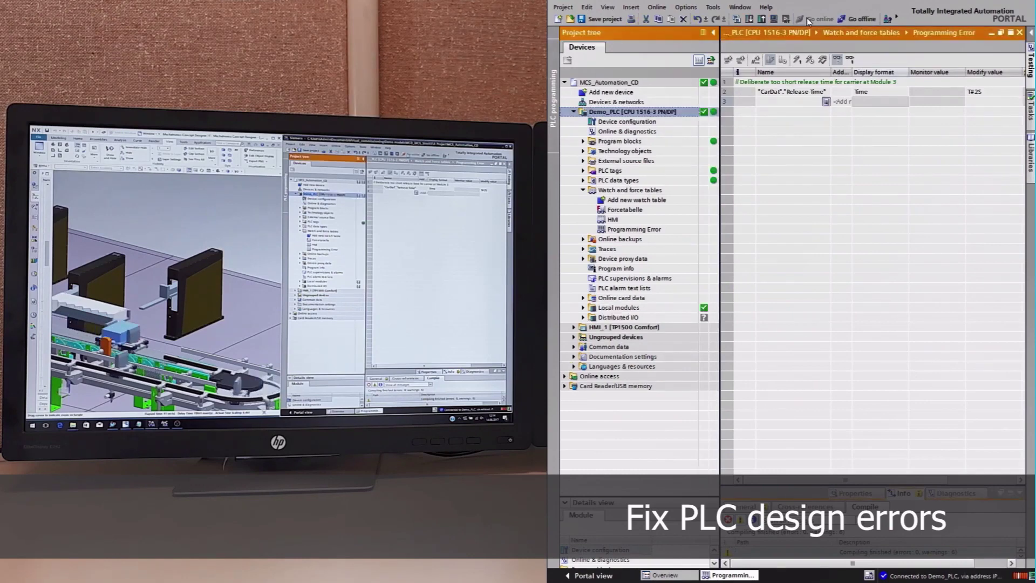
pyautogui.click(843, 92)
pyautogui.click(838, 62)
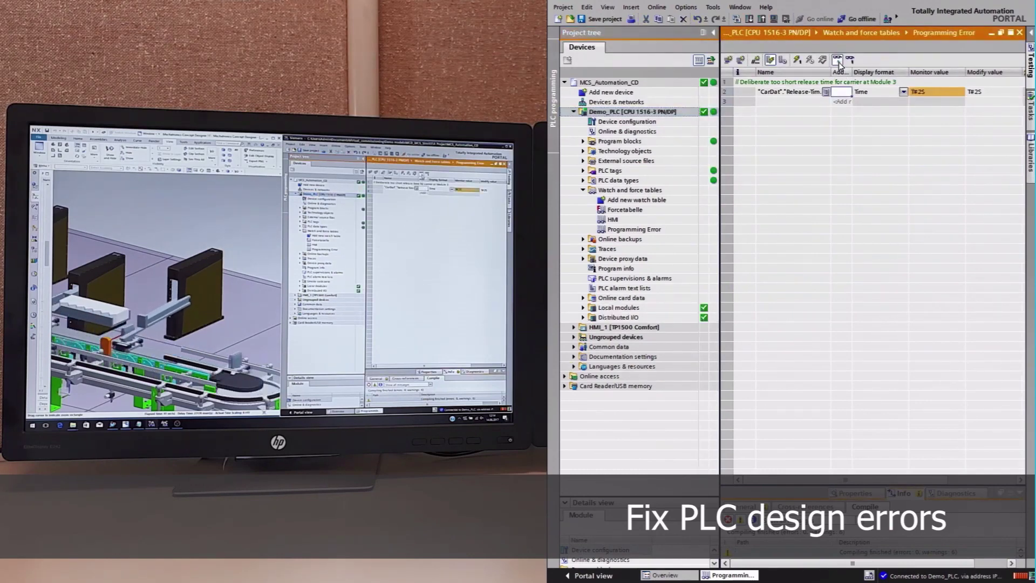
# Step: Set the modify value of "CarDat"."Release-Time" to T#8S and write it to the PLC
pyautogui.click(980, 92)
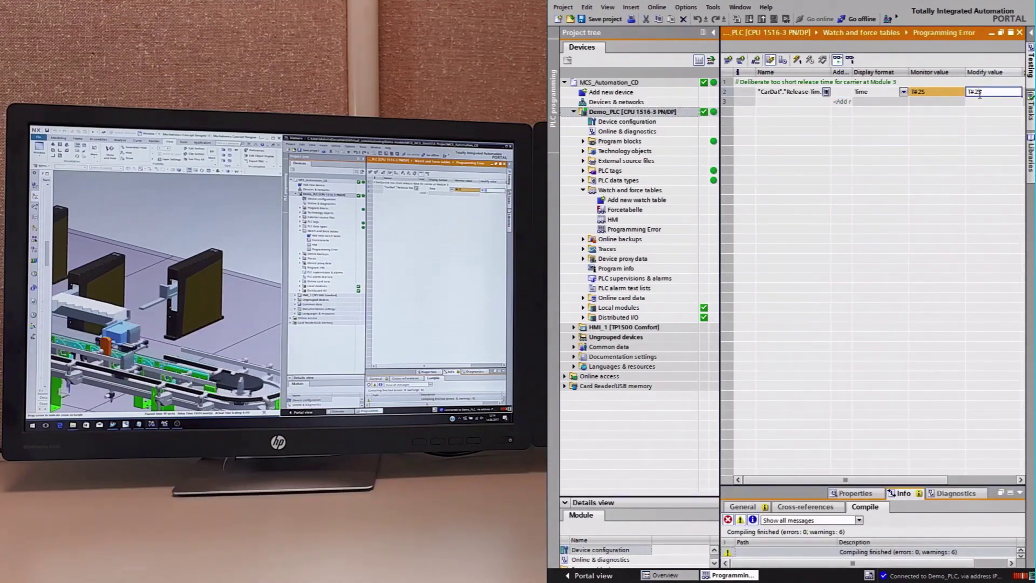
pyautogui.write('8')
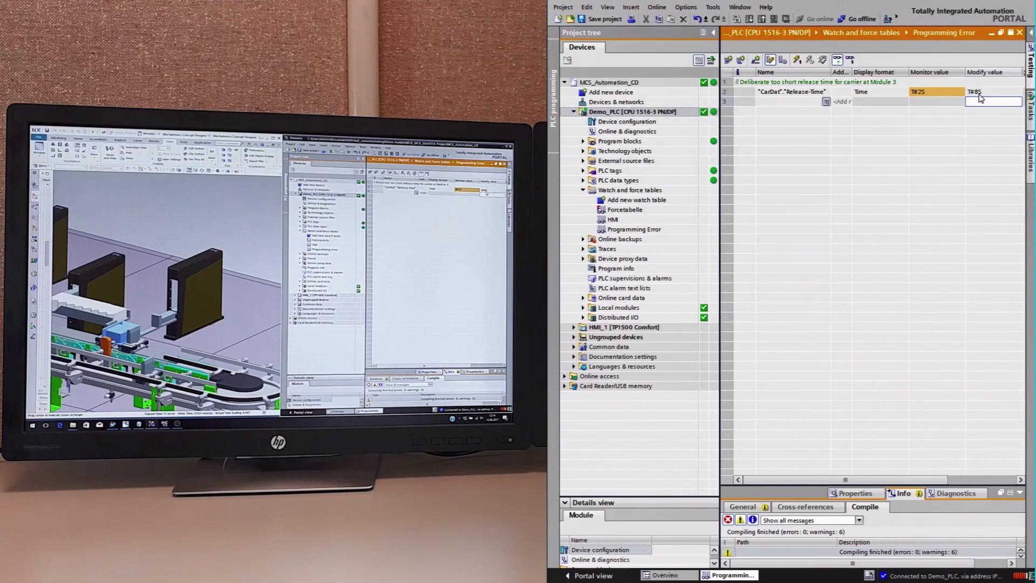
pyautogui.click(797, 60)
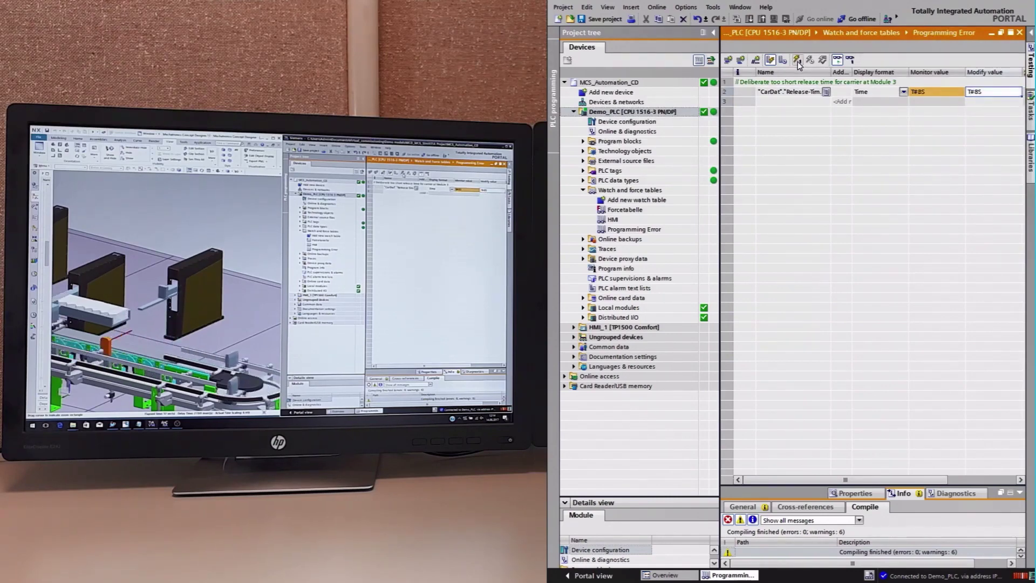